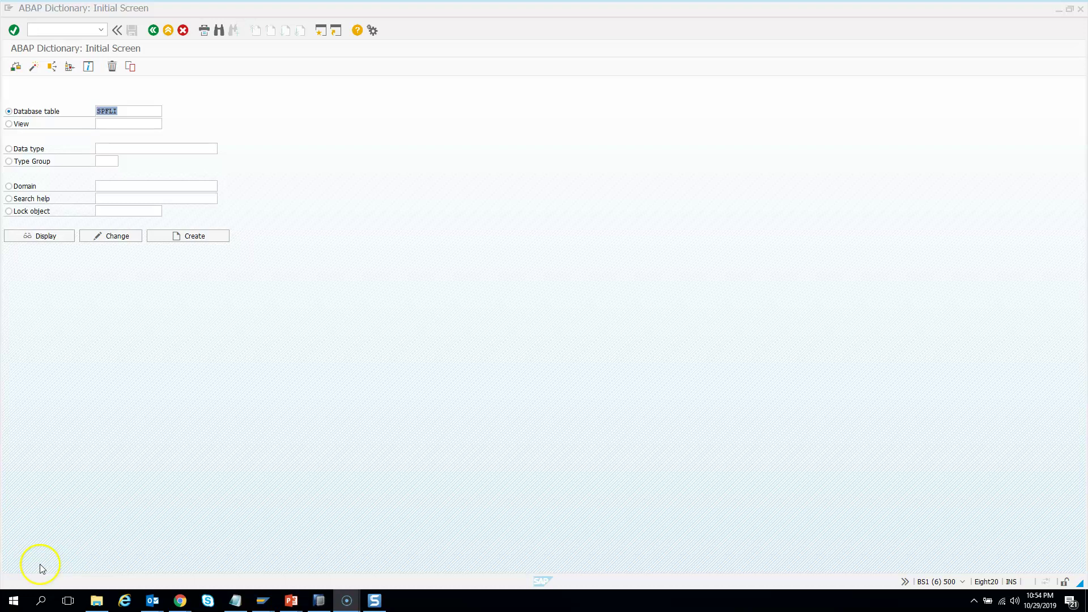
Step: Start PFCG role maintenance and enter the role name ZCARRID_SP
left_click(68, 31)
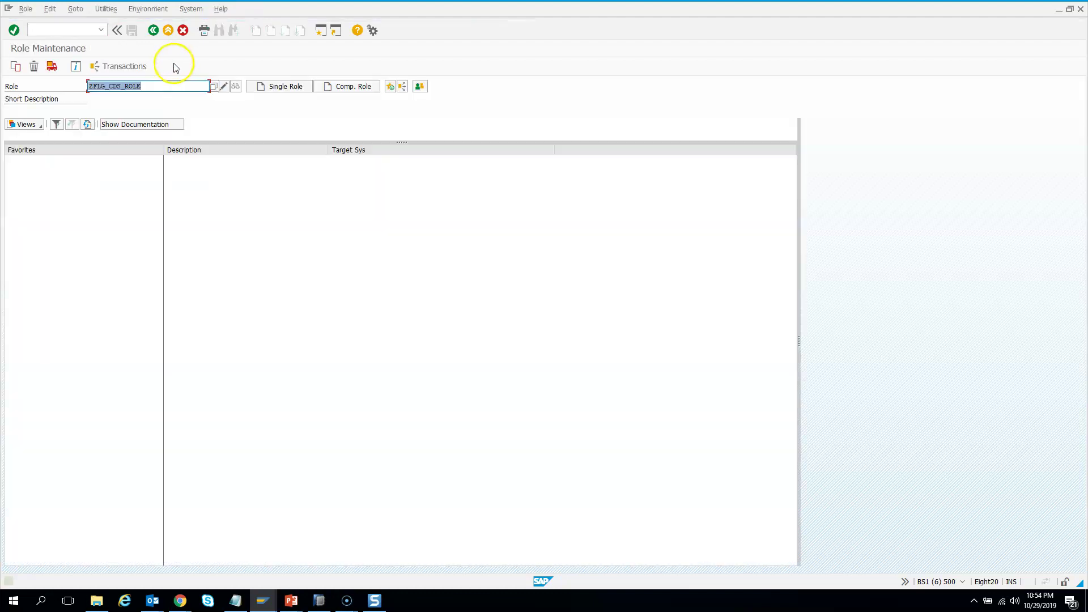
type("Z")
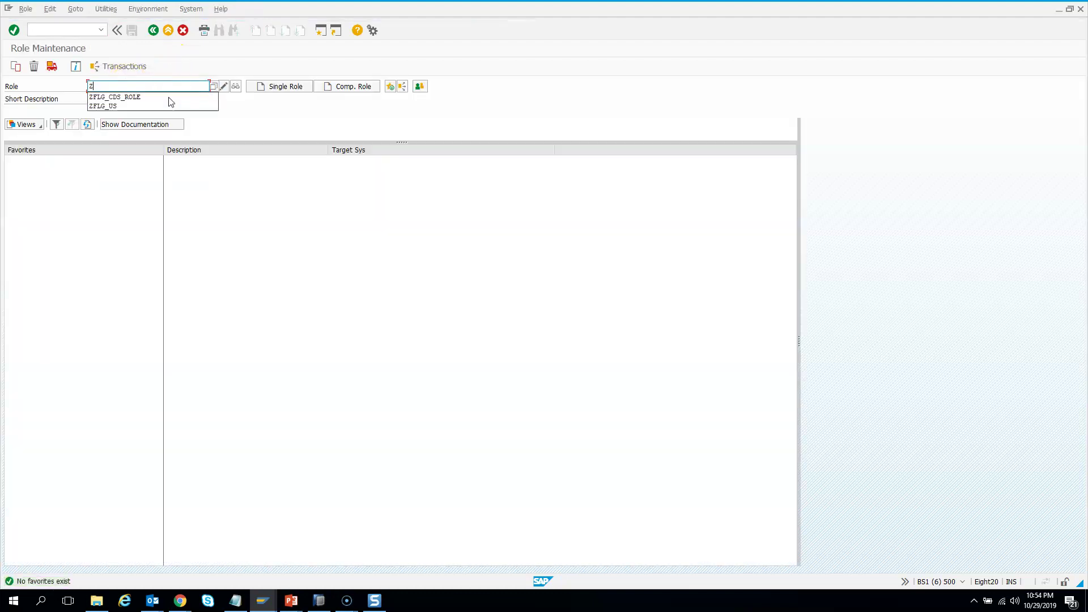
type("CARRID_SP")
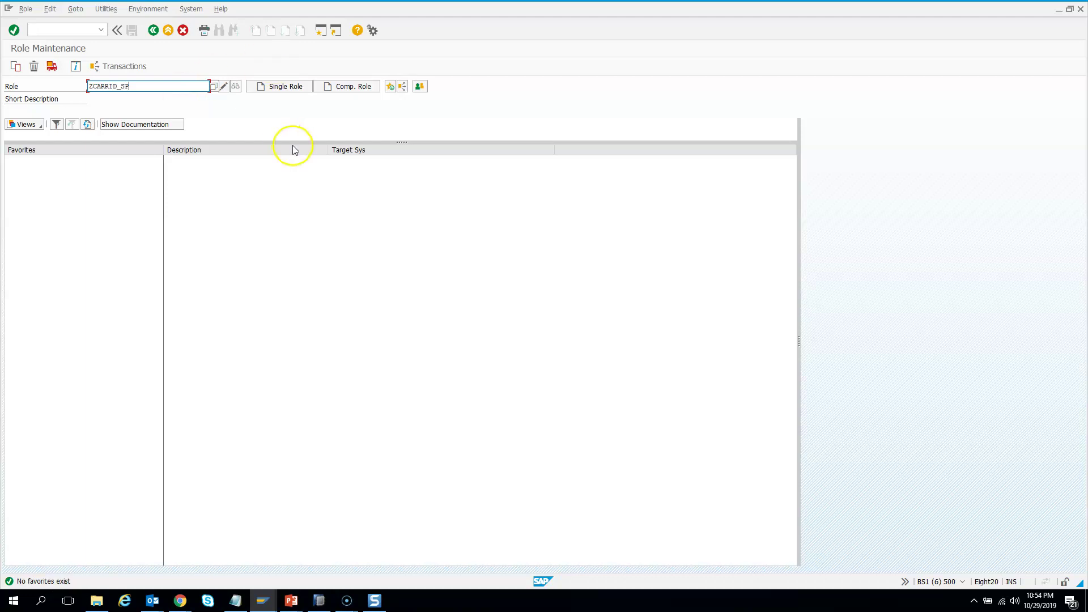
Step: Create single role ZCARRID_SP described 'Role for Singapore Airlines' and save it
left_click(274, 88)
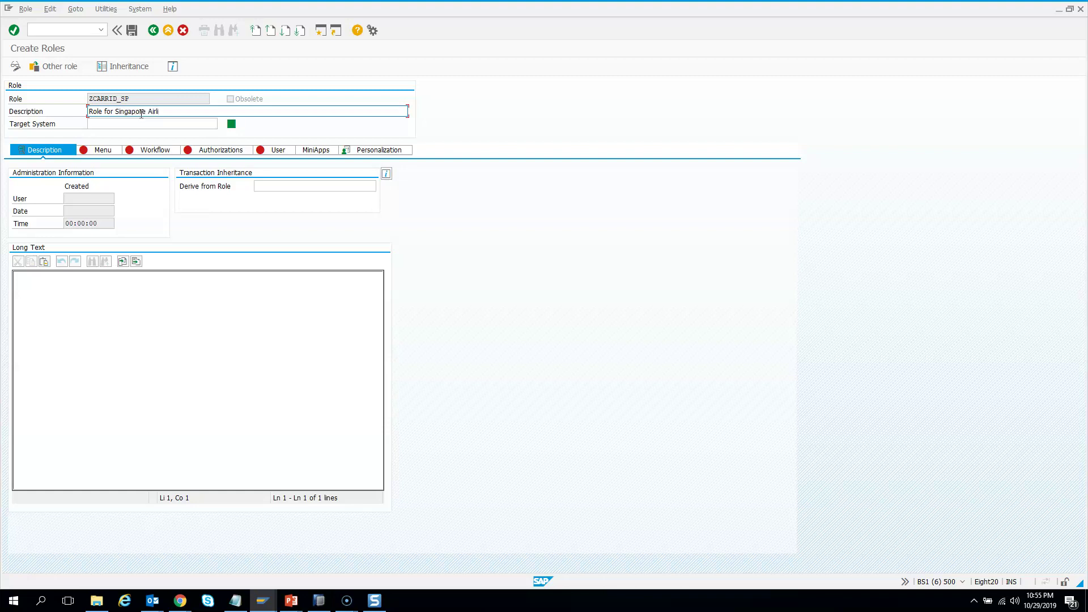
left_click(230, 152)
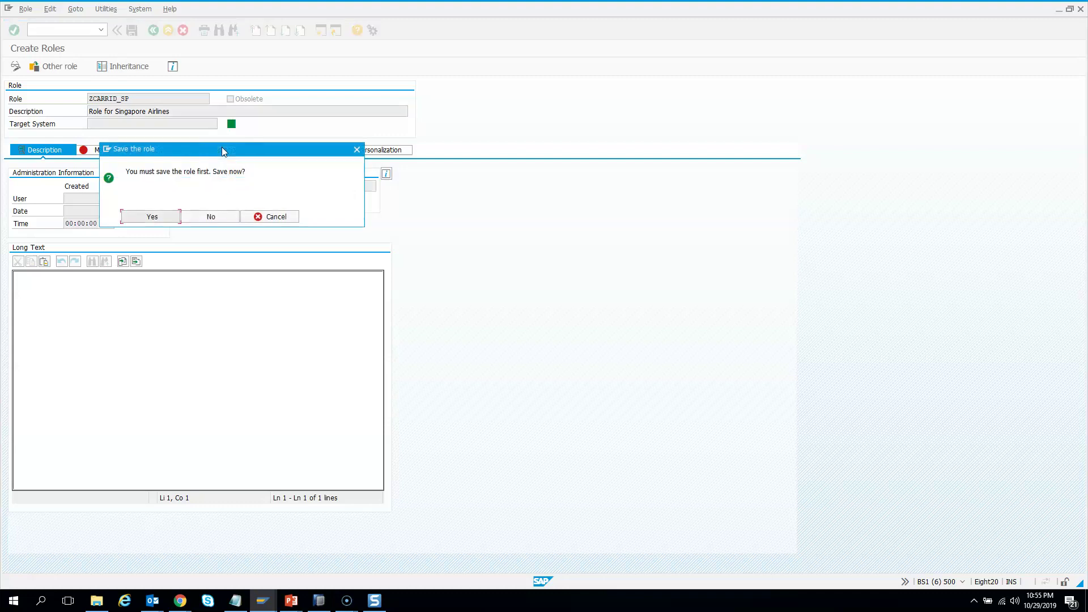
left_click(156, 217)
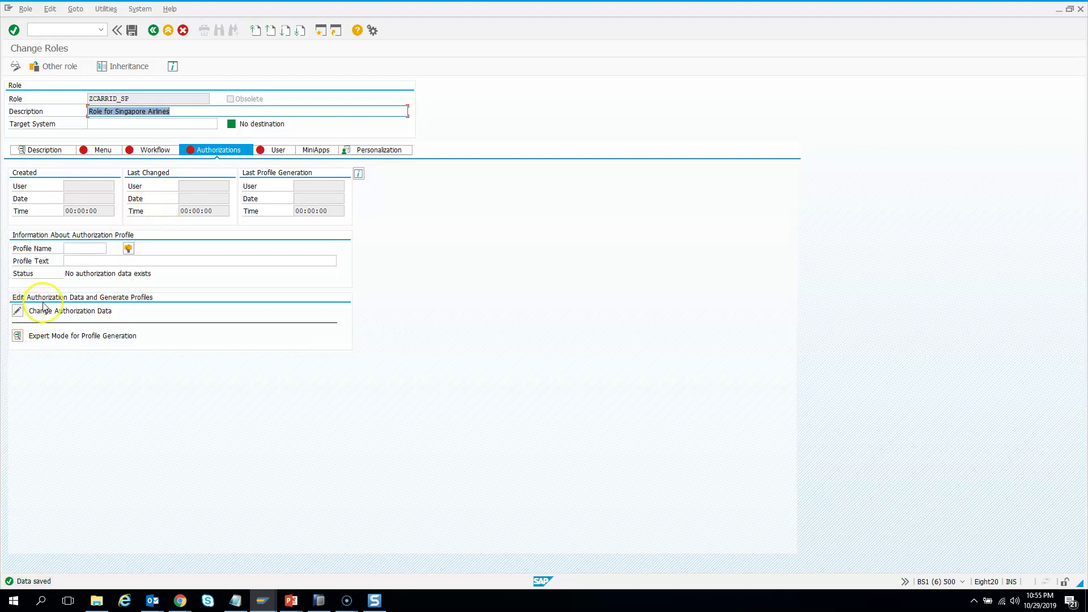
Step: Open ZCARRID_SP's authorization data for editing without selecting any template
left_click(18, 311)
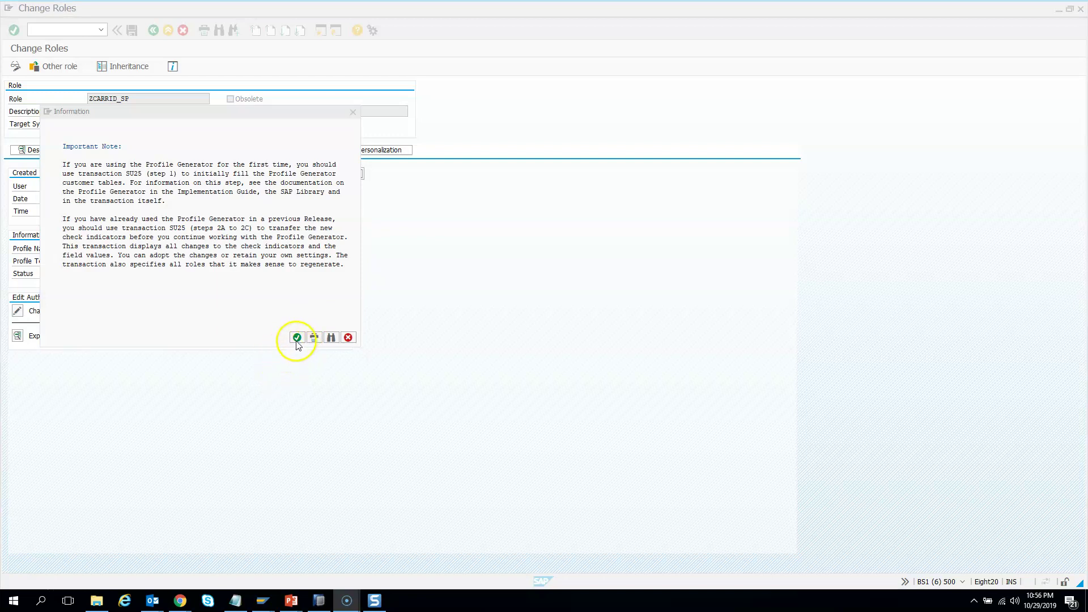
left_click(296, 339)
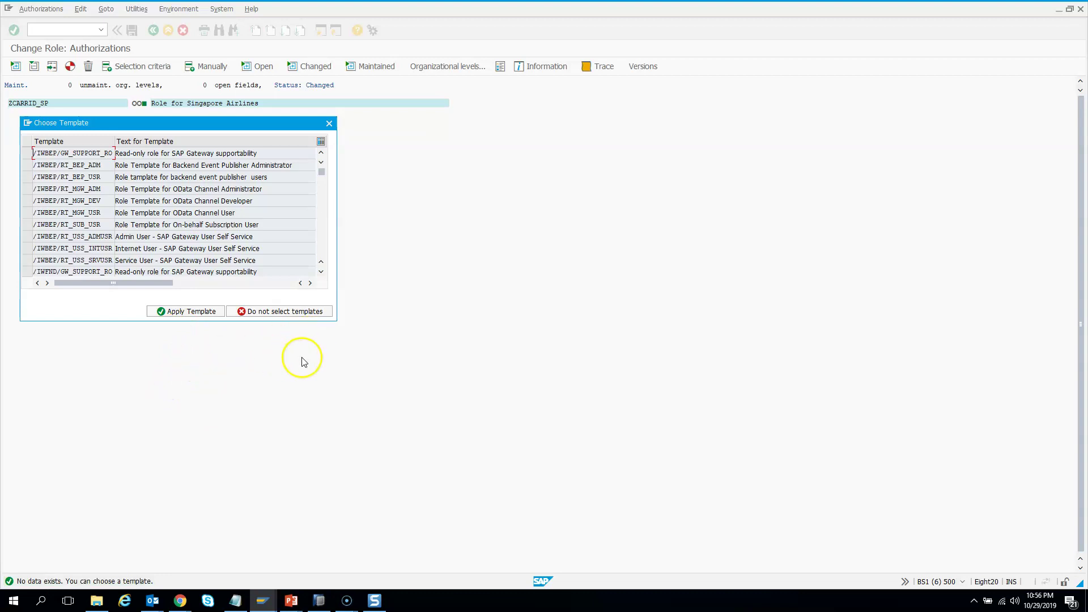
left_click(272, 313)
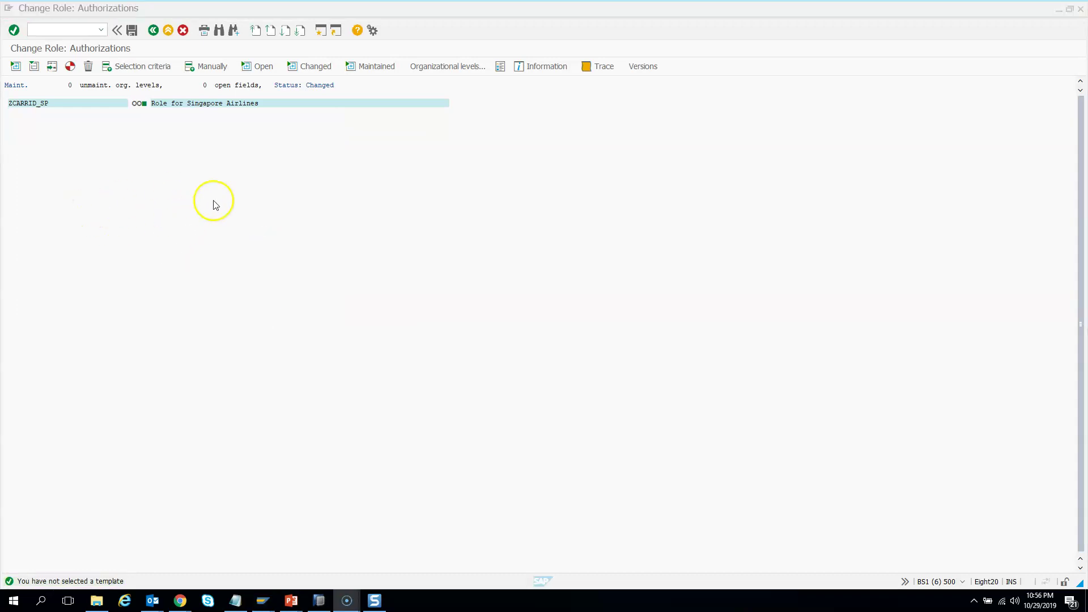
Step: Manually insert authorization object ZFLI_CNTRY into the role
left_click(209, 67)
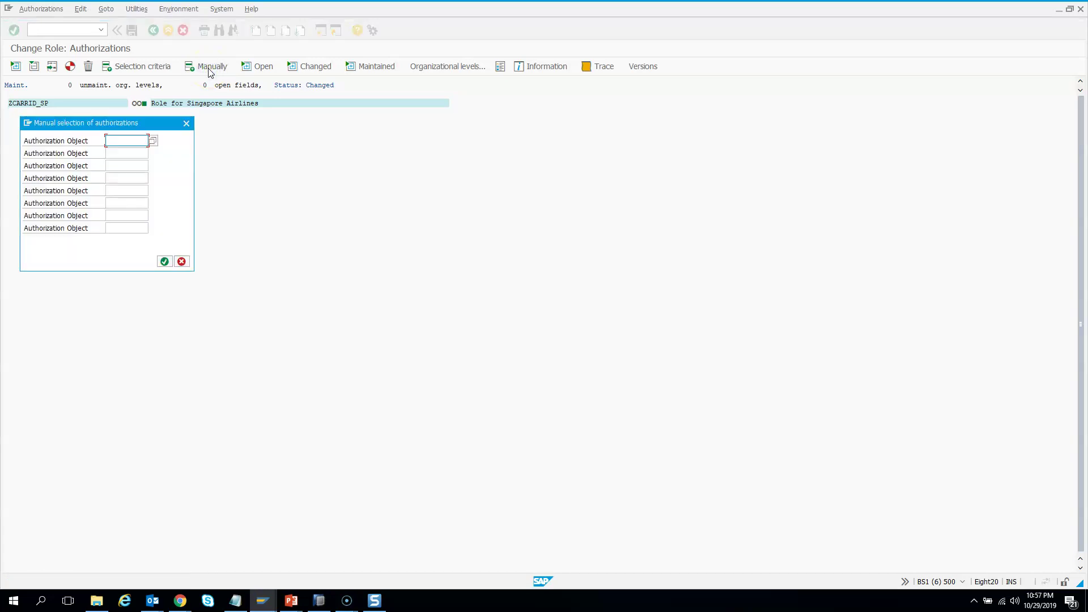
left_click(117, 143)
type("zfl")
key("BackSpace")
key("BackSpace")
key("BackSpace")
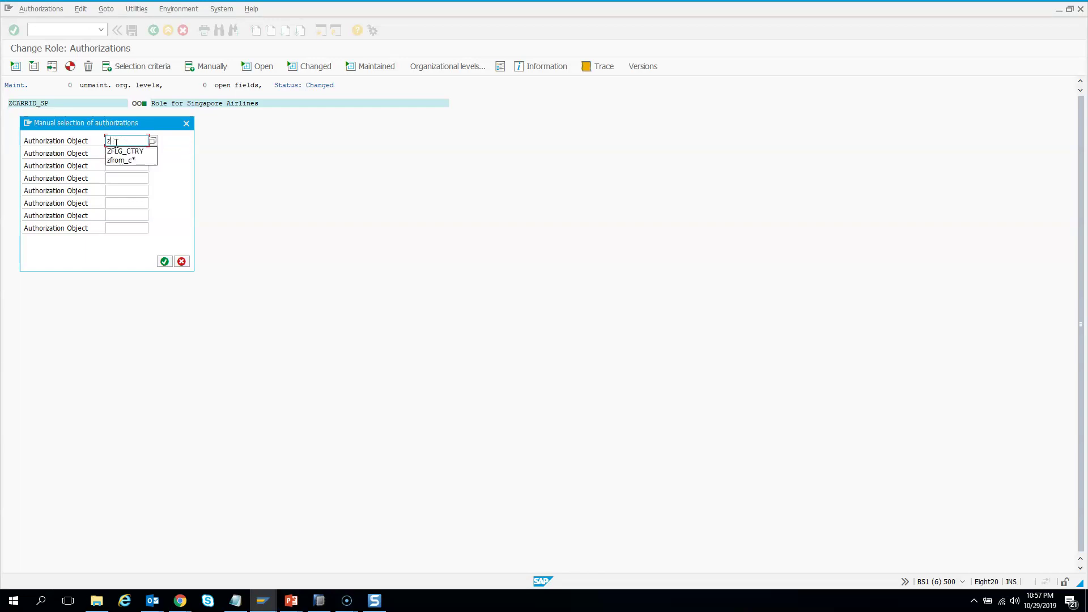
type("ZR1_CNTRY")
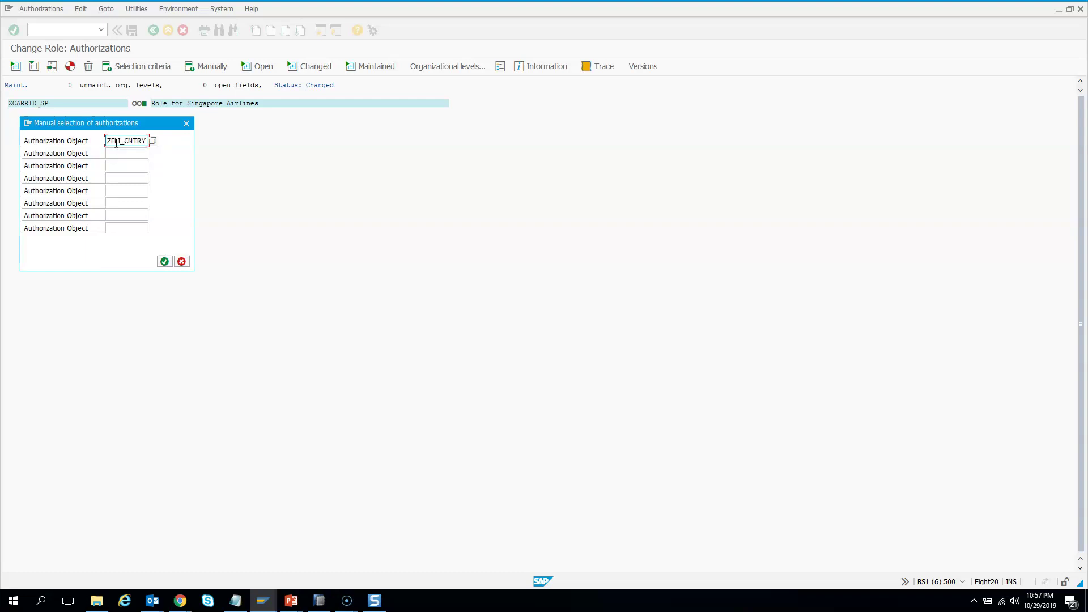
left_click(164, 262)
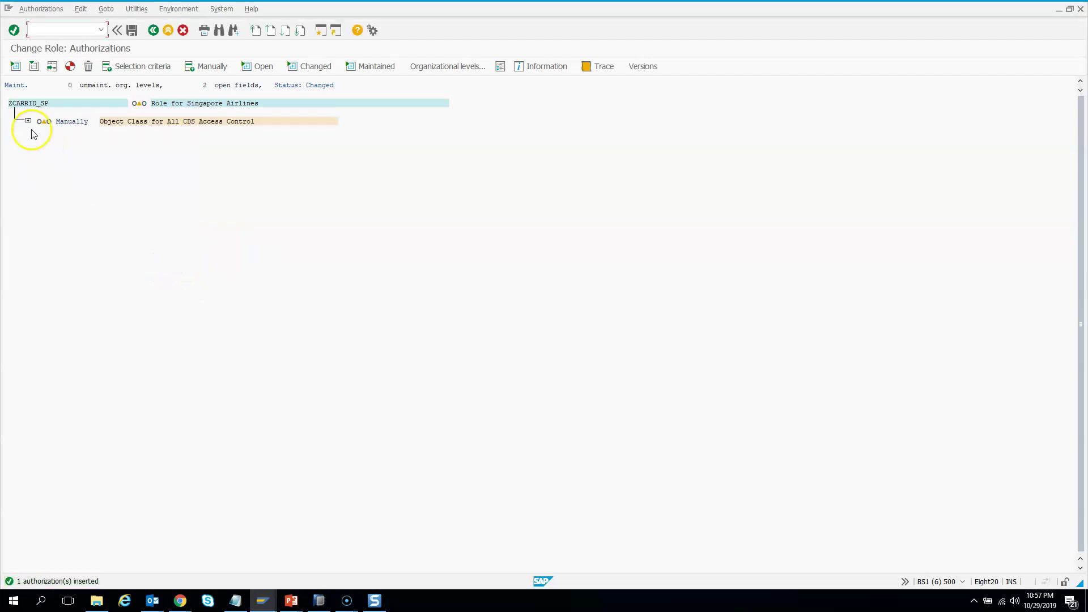
Step: Expand the Manually and Flight Schedule nodes, then browse Airline Code values without choosing
left_click(29, 121)
left_click(44, 140)
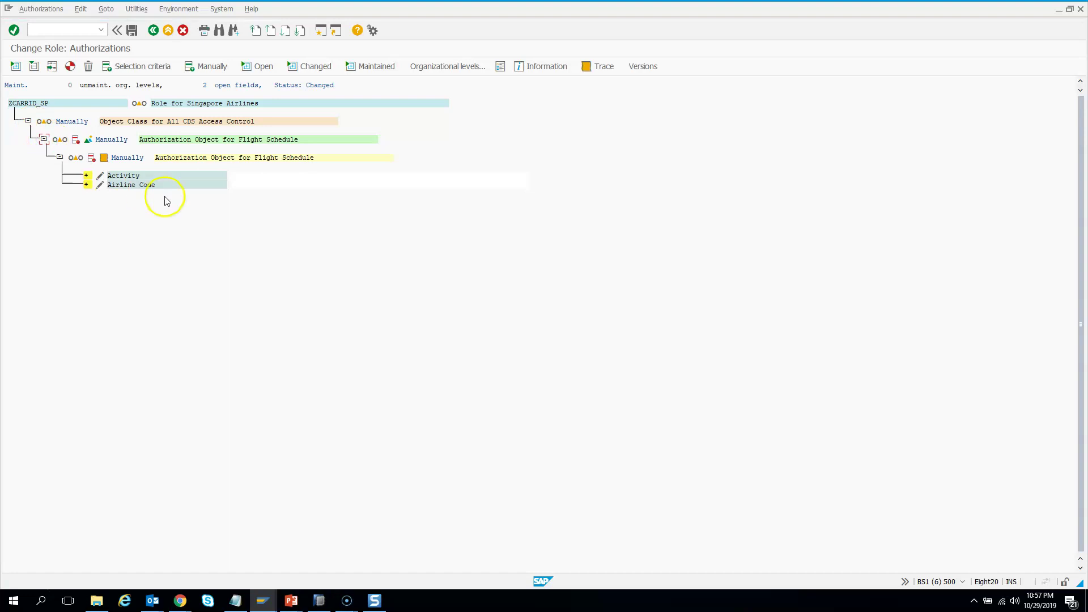
left_click(100, 185)
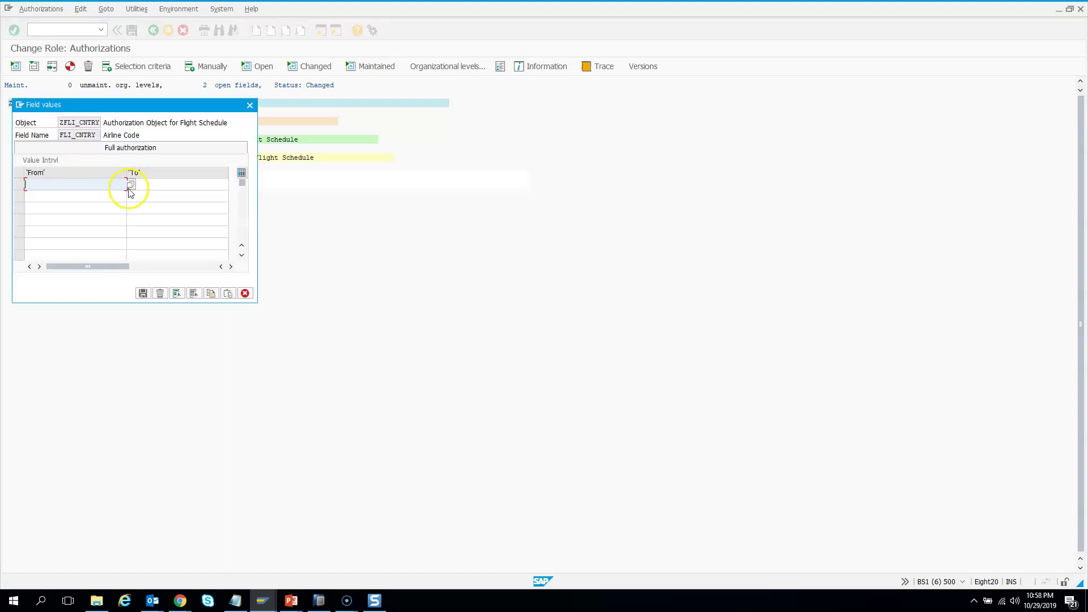
left_click(129, 187)
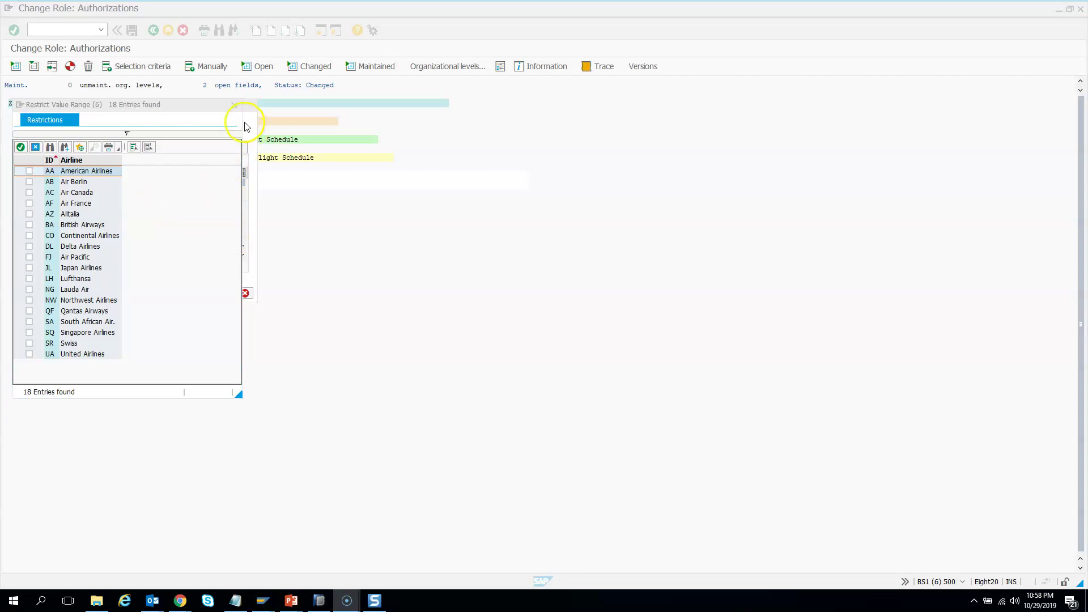
left_click(234, 105)
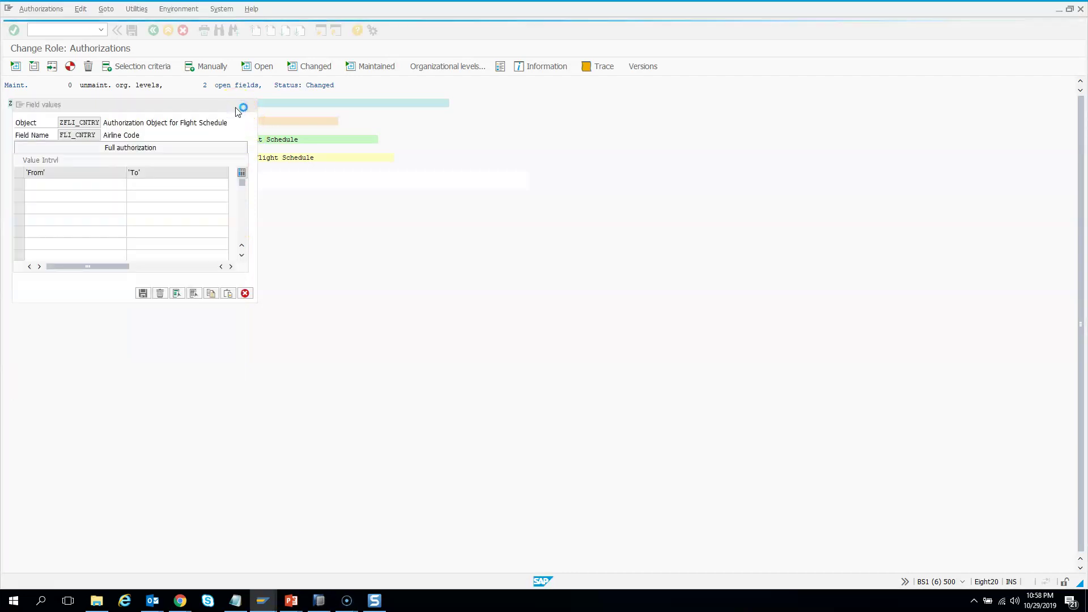
left_click(245, 293)
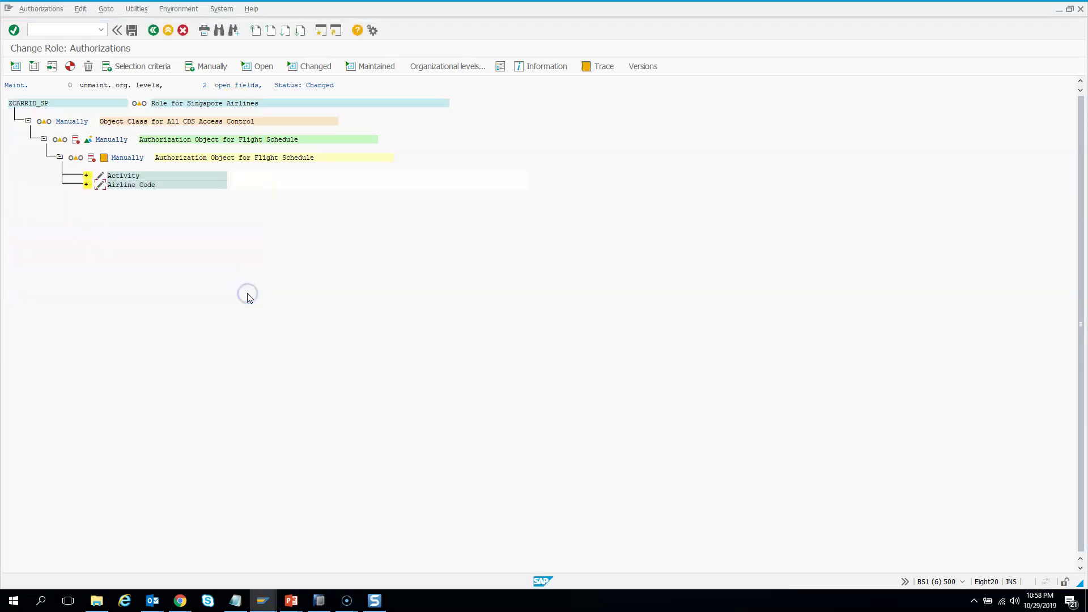
Step: Restrict the ZFLI_CNTRY Activity field to 03 Display
left_click(100, 175)
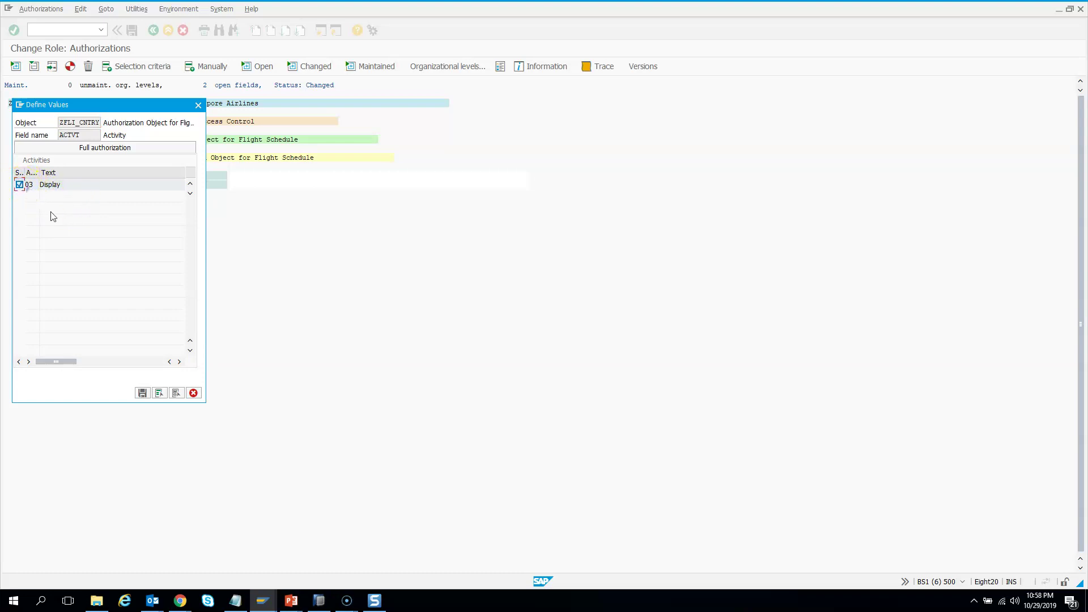
left_click(142, 393)
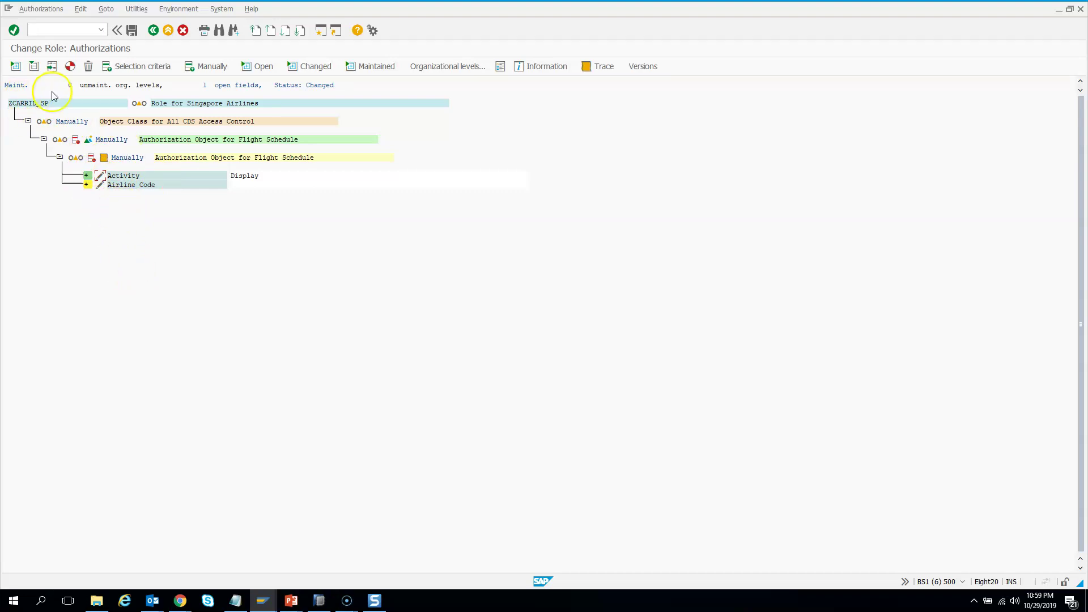
Step: Pick SQ (Singapore Airlines) from the airline list as the Airline Code 'From' value
left_click(99, 185)
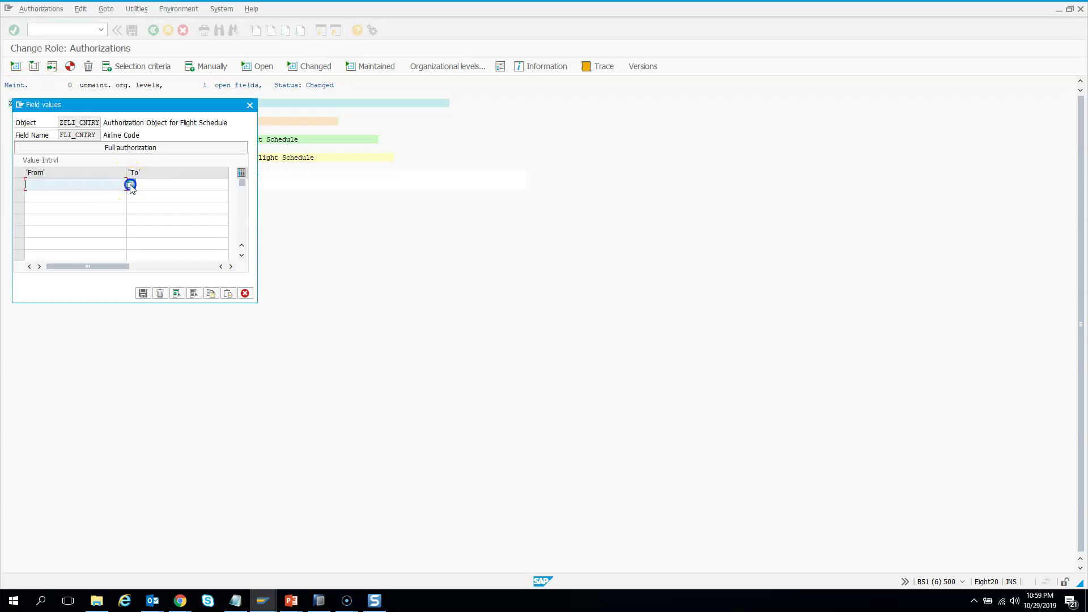
left_click(130, 184)
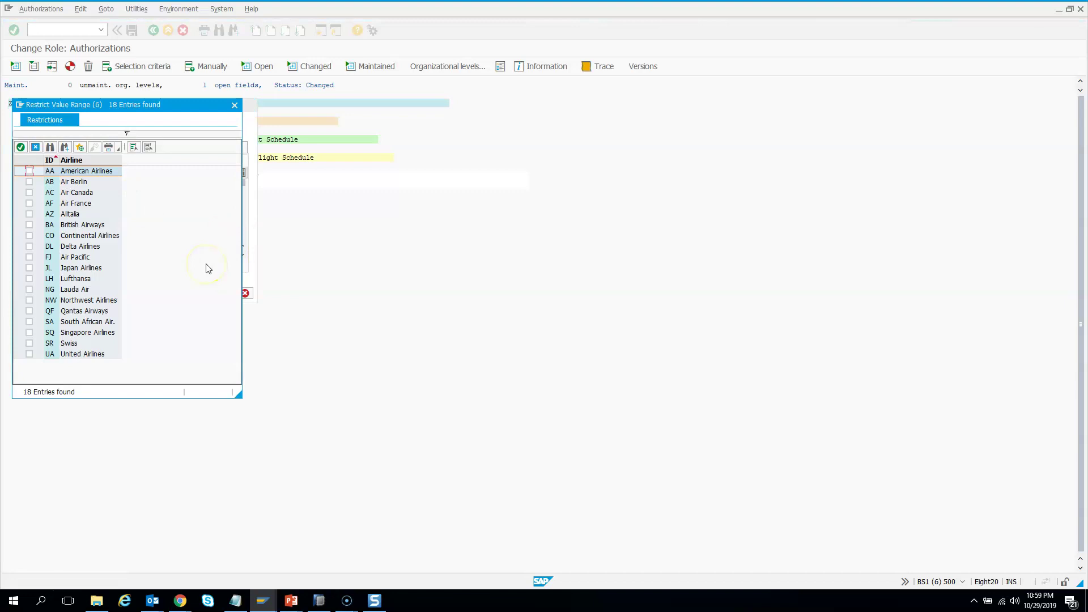
left_click(30, 333)
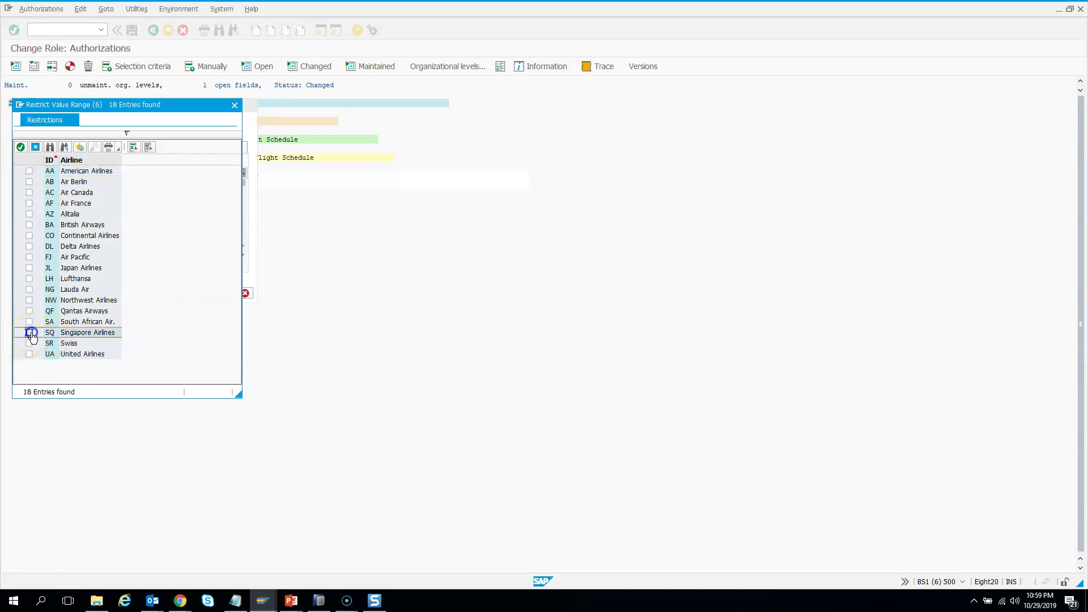
left_click_drag(142, 107, 345, 141)
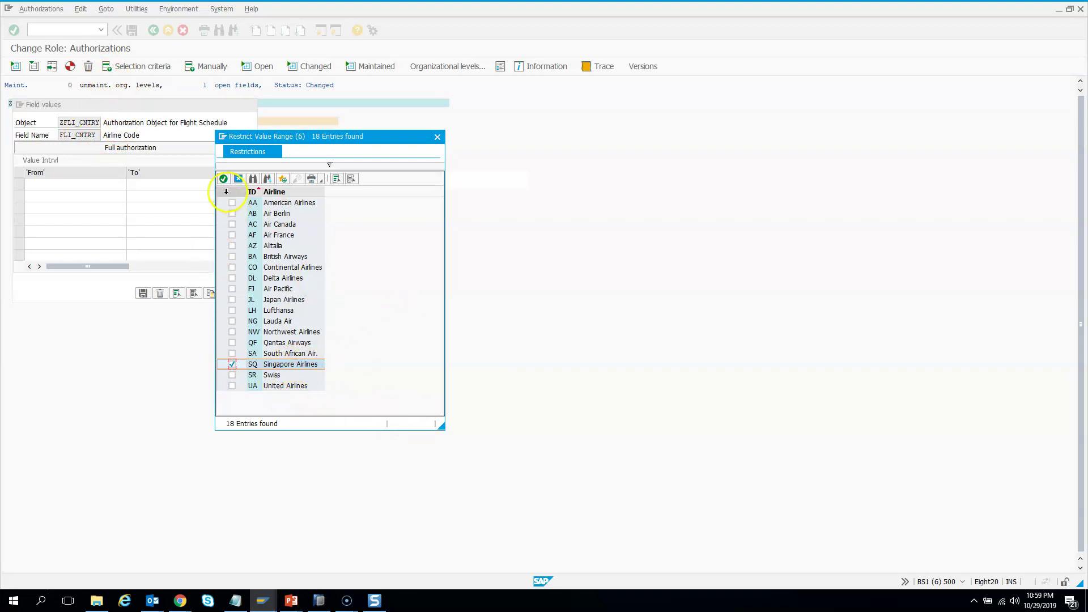
left_click(223, 179)
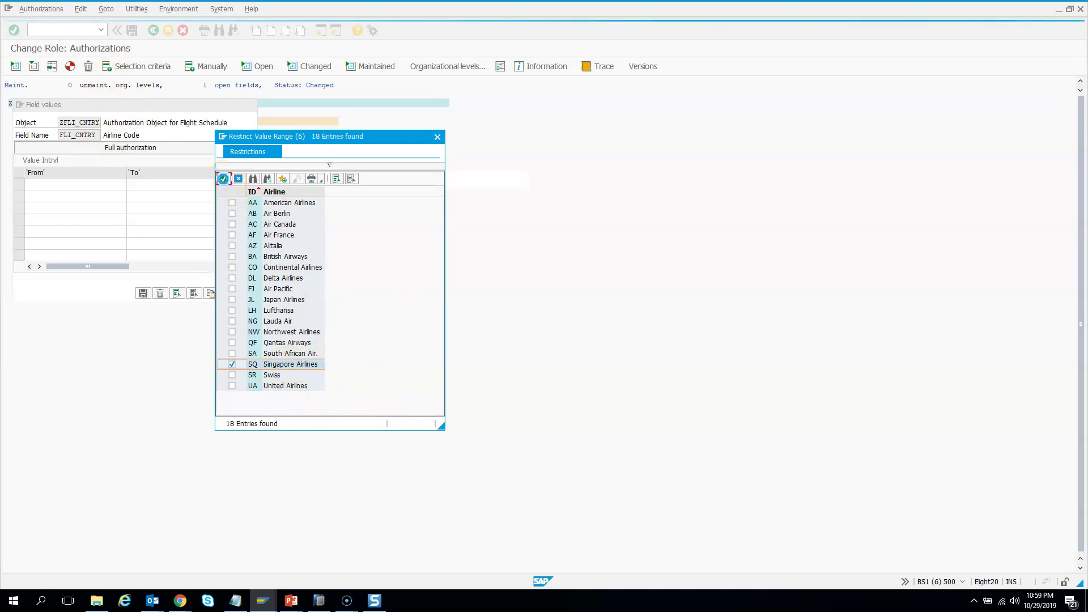
Step: Transfer SQ into the ZFLI_CNTRY authorization, leaving no open fields
left_click(143, 293)
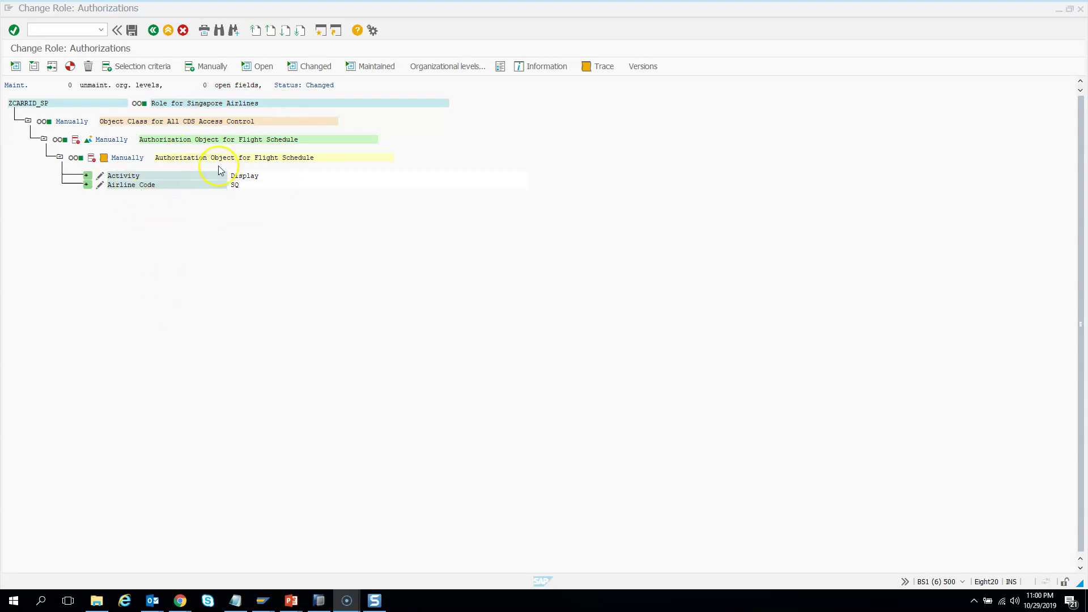
Step: Generate authorization profile T-B1590689 for ZCARRID_SP and return to the role overview
left_click(71, 67)
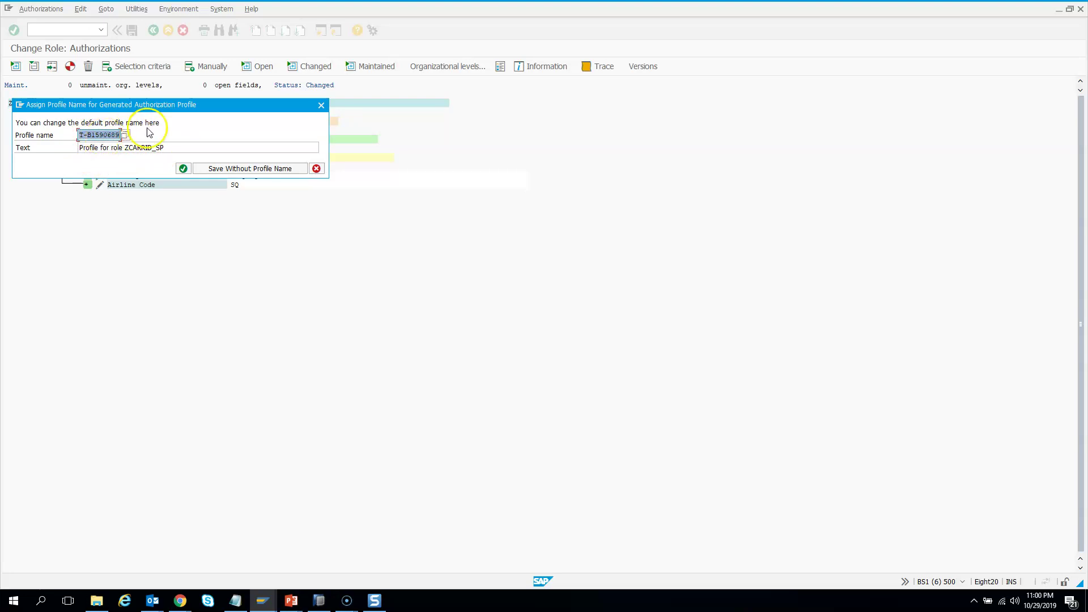
left_click(183, 168)
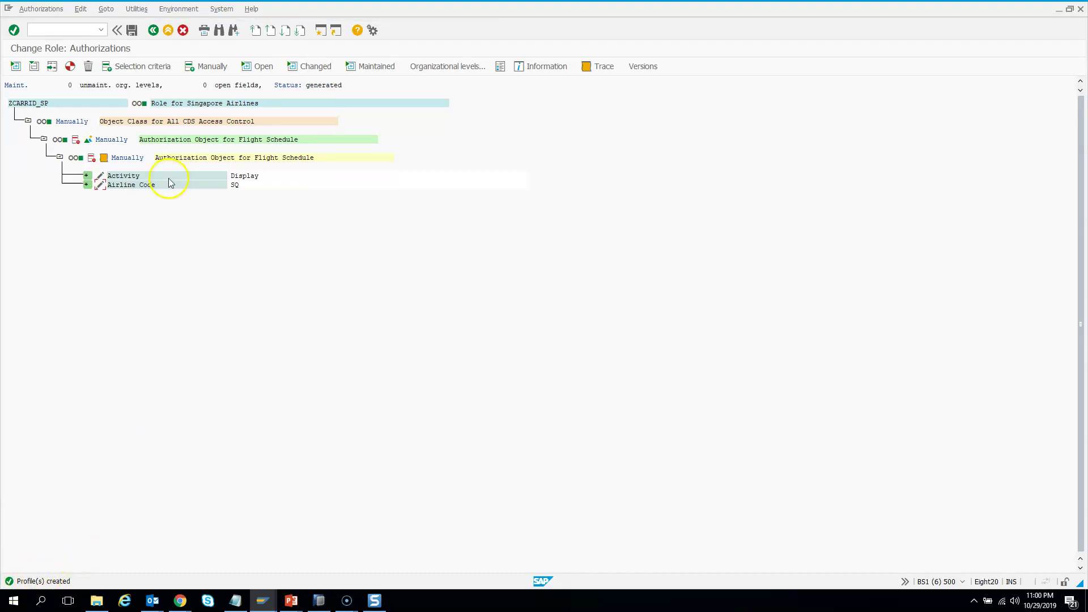
left_click(153, 30)
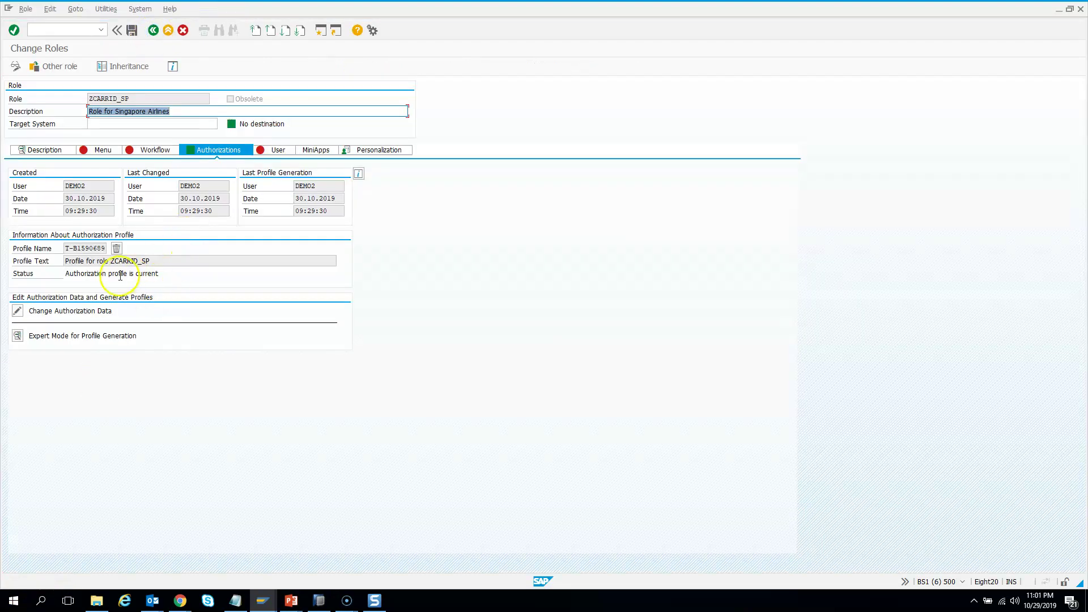
left_click(101, 248)
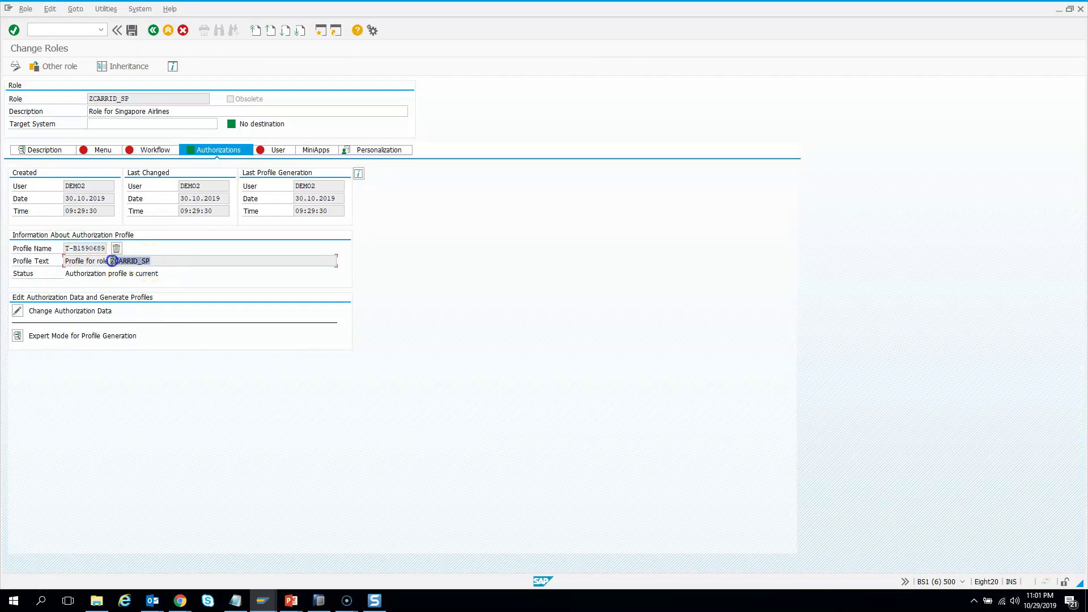
left_click(129, 260)
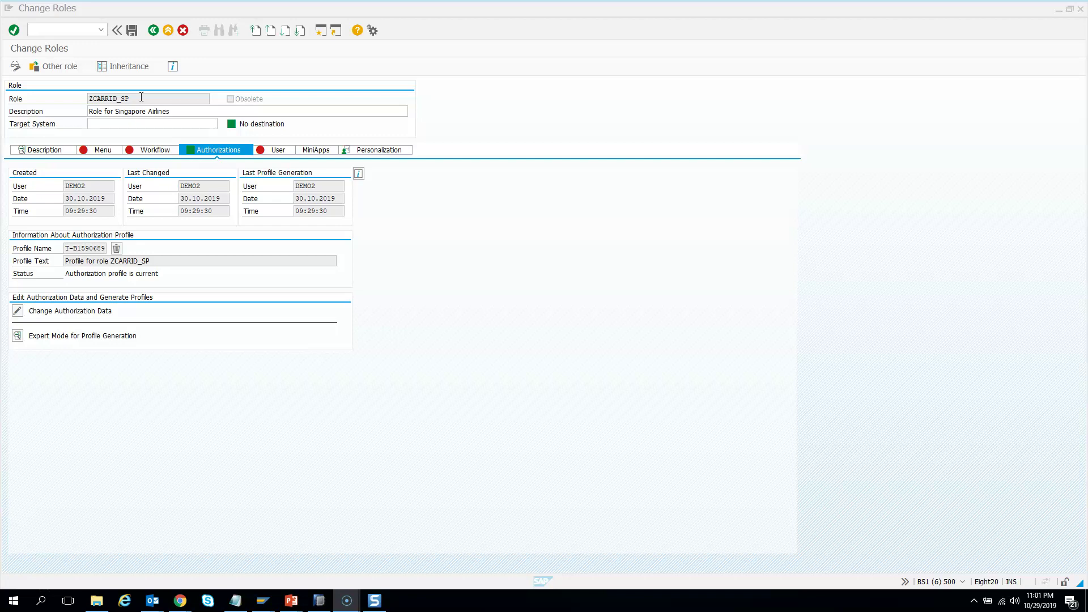
left_click(127, 99)
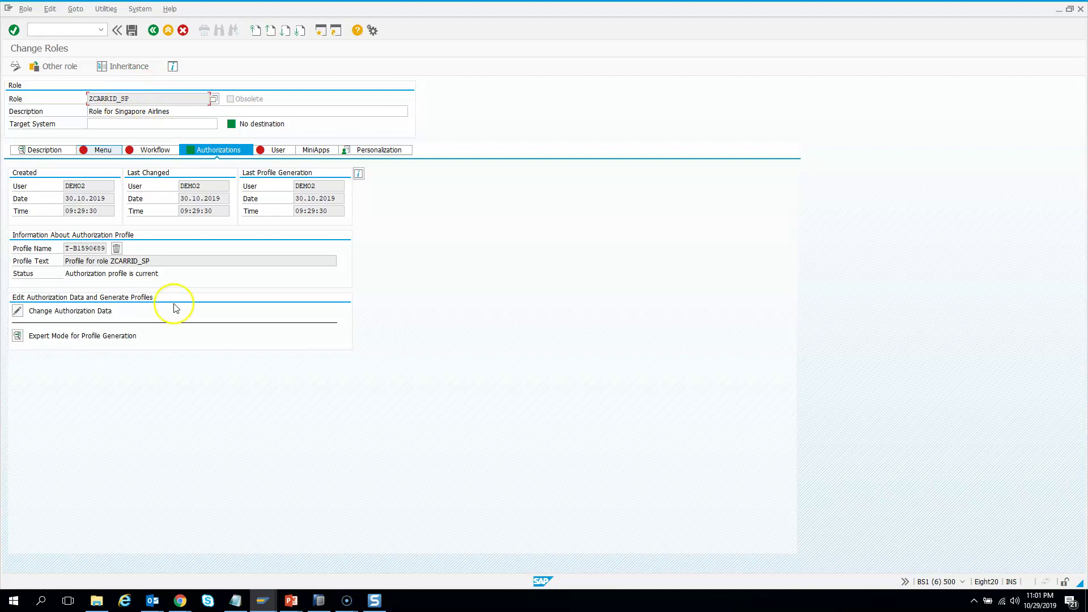
Step: Assign the demo user ID to the role, valid 30.10.2019–31.12.9999, and request user comparison
left_click(280, 151)
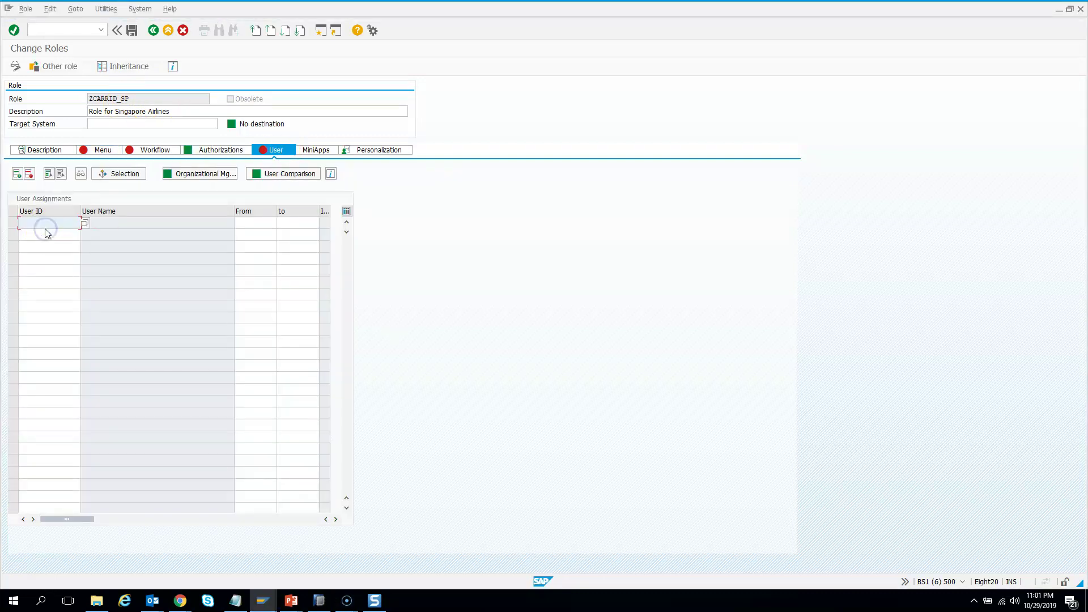
type("DEMO2")
key("Return")
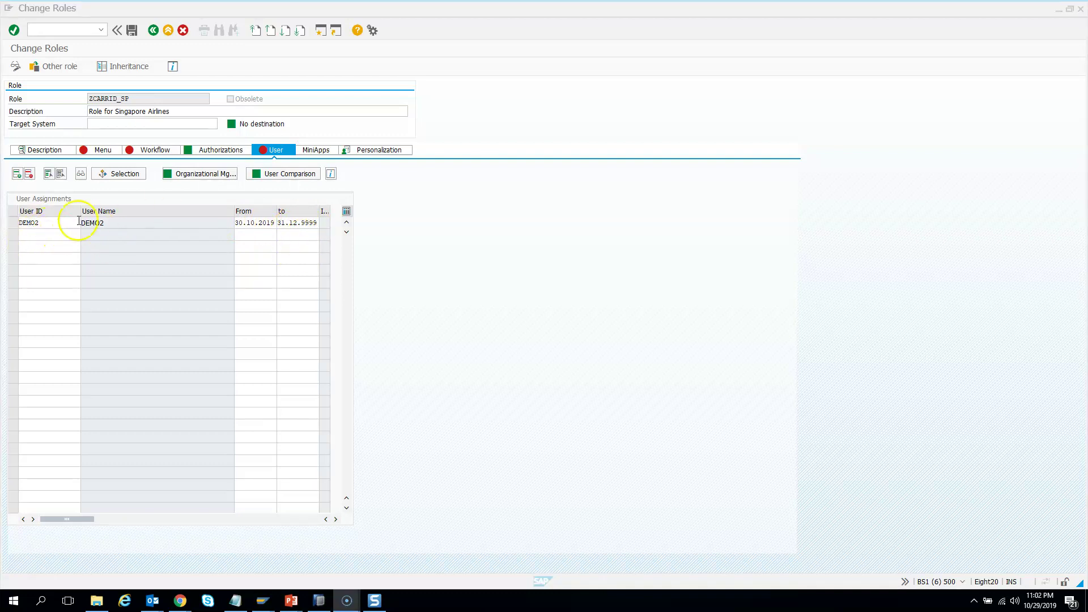
left_click(281, 177)
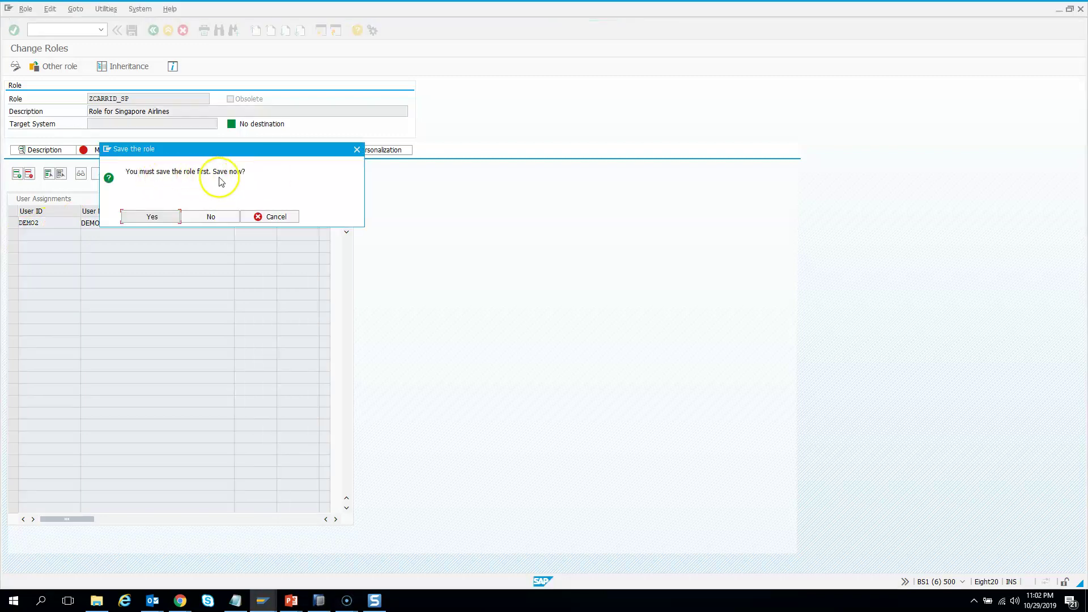
Step: Save ZCARRID_SP, run the complete user master comparison, save again, and view its Authorizations tab
left_click(153, 217)
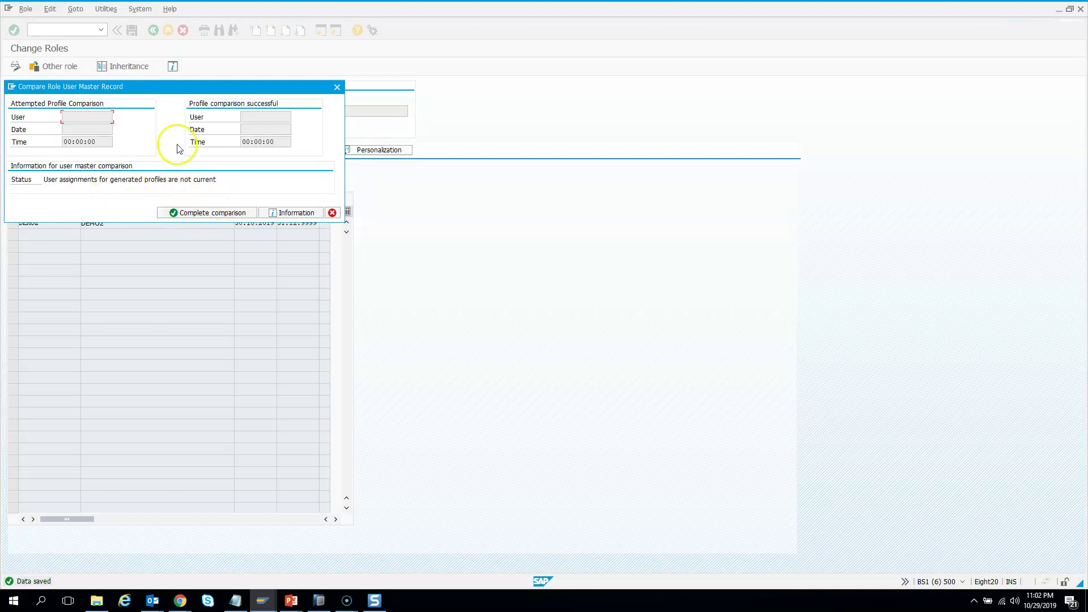
left_click(213, 213)
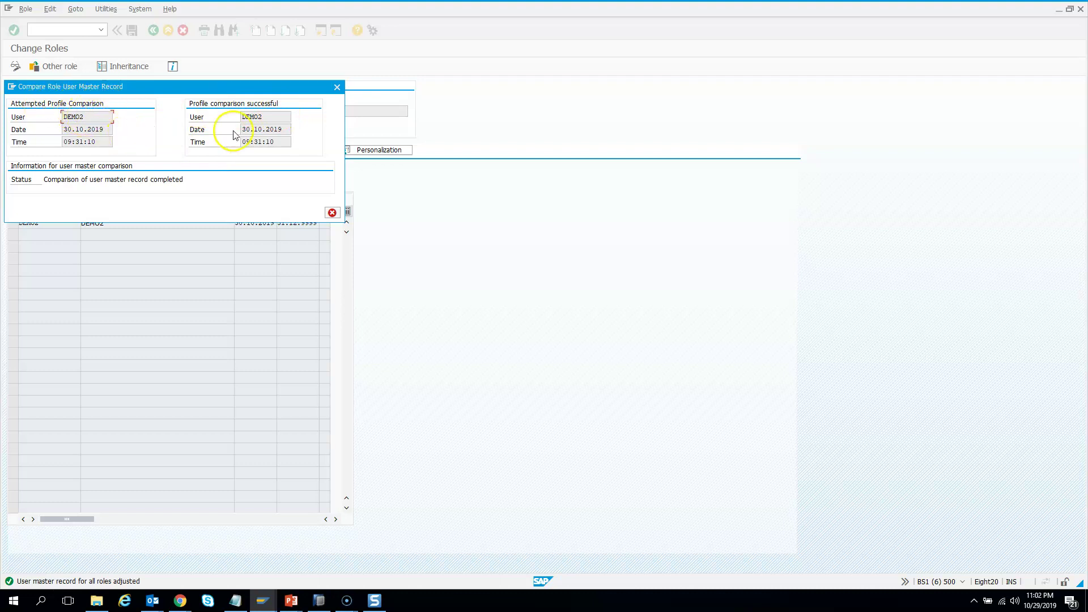
left_click(332, 213)
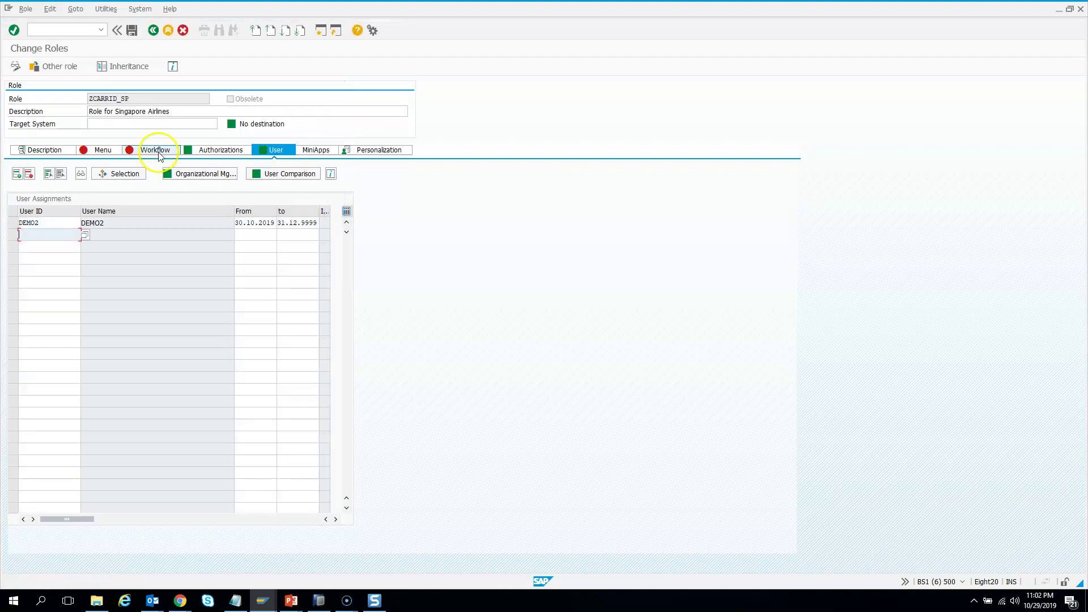
left_click(132, 32)
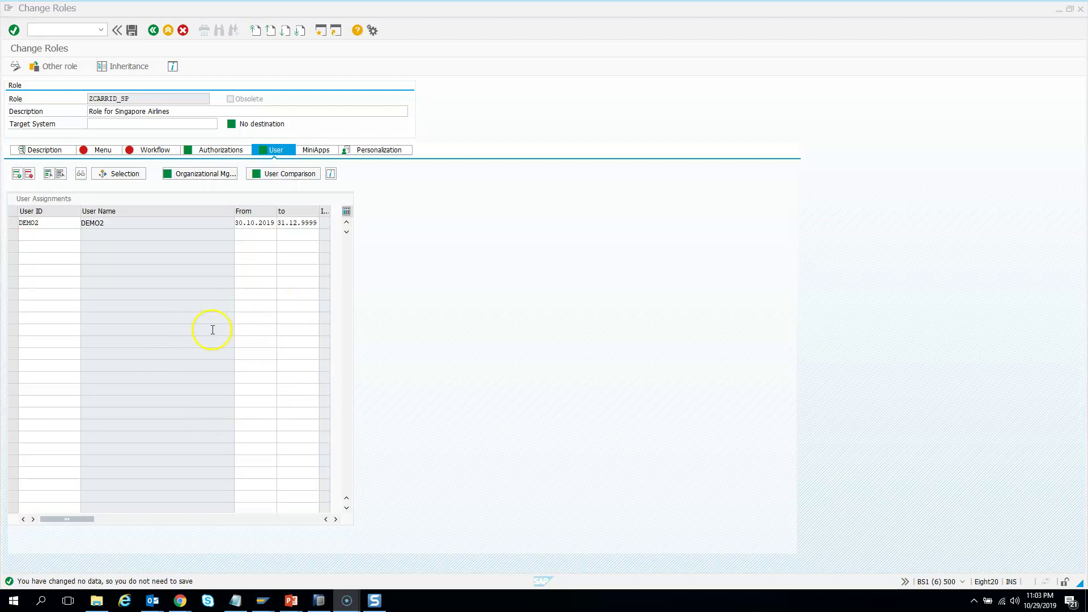
left_click_drag(142, 96, 84, 96)
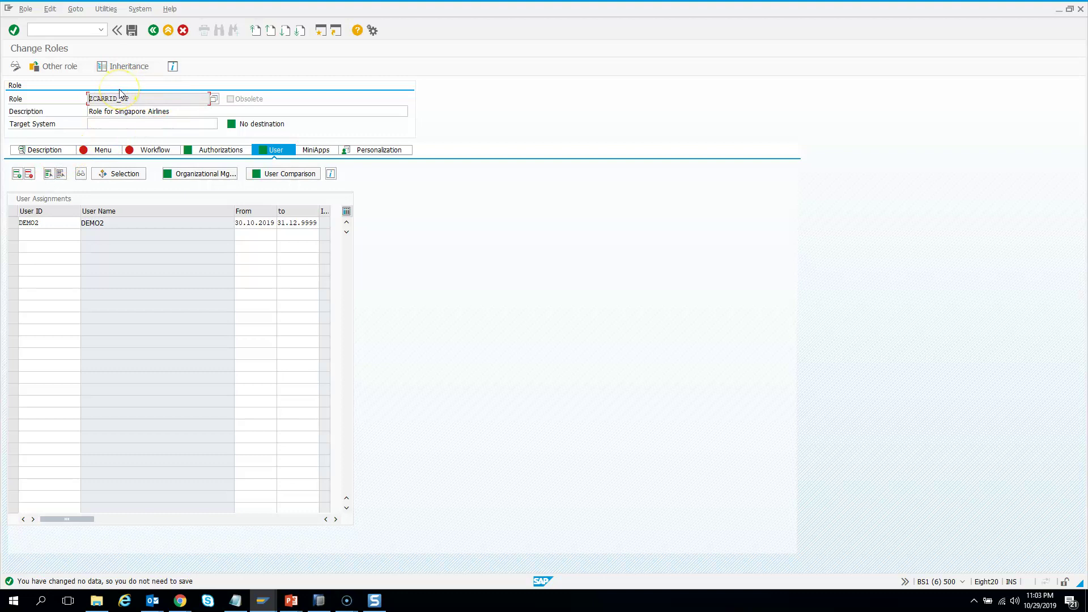
left_click(210, 150)
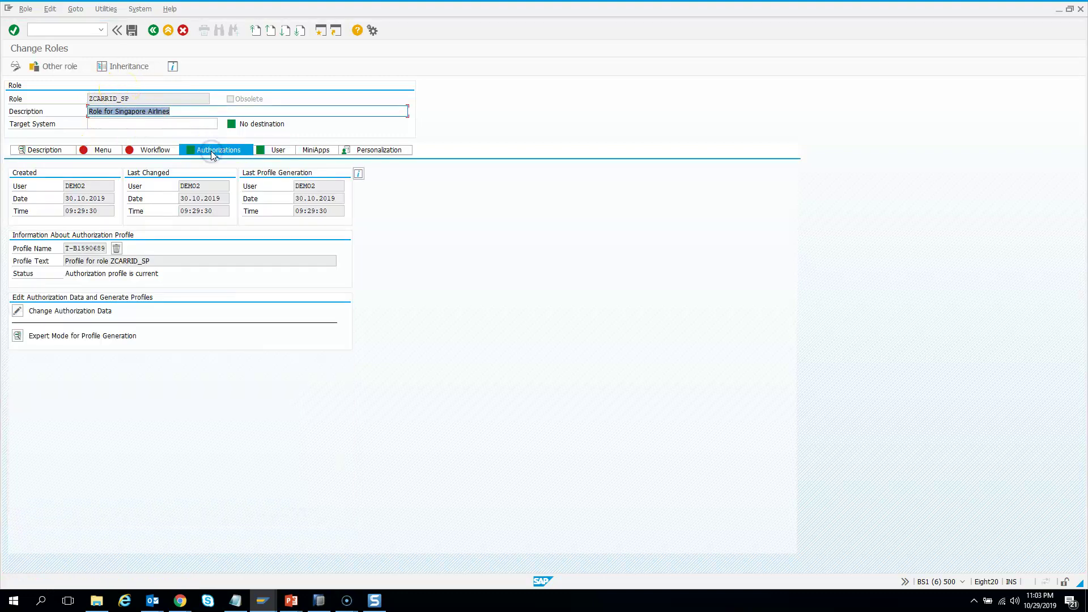
Step: Review the flight schedule authorization's Display and SQ values in the role's authorization data
left_click(17, 310)
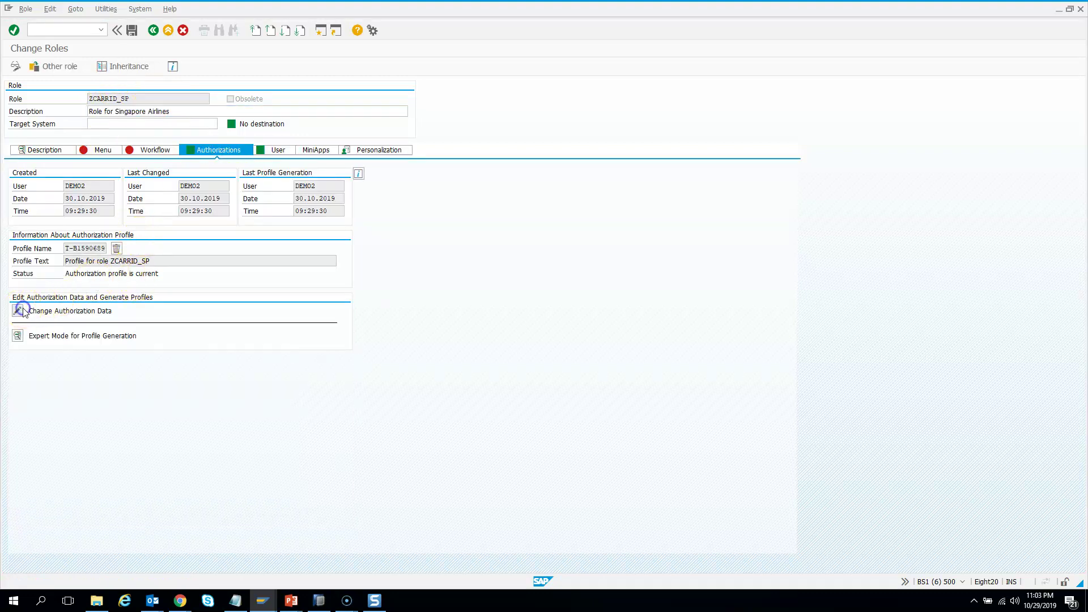
left_click(27, 120)
left_click(44, 138)
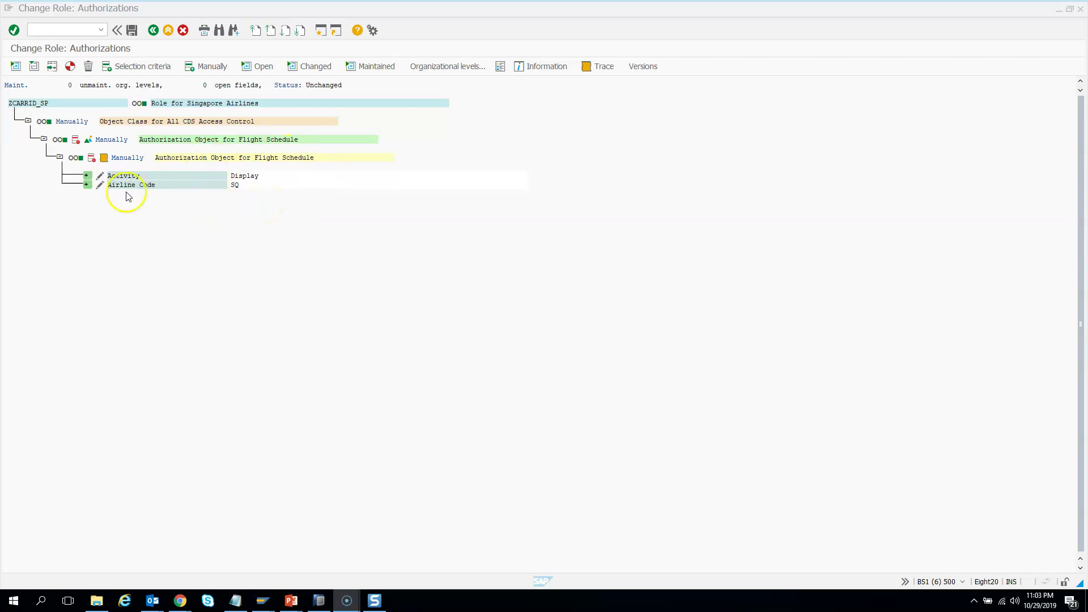
left_click(113, 176)
left_click(250, 175)
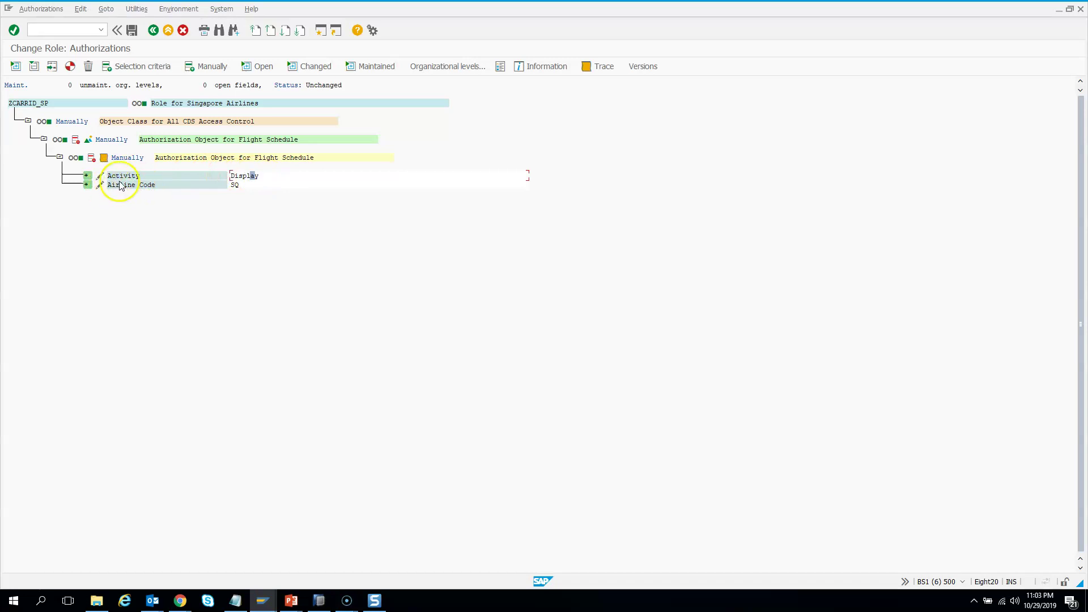
left_click(153, 30)
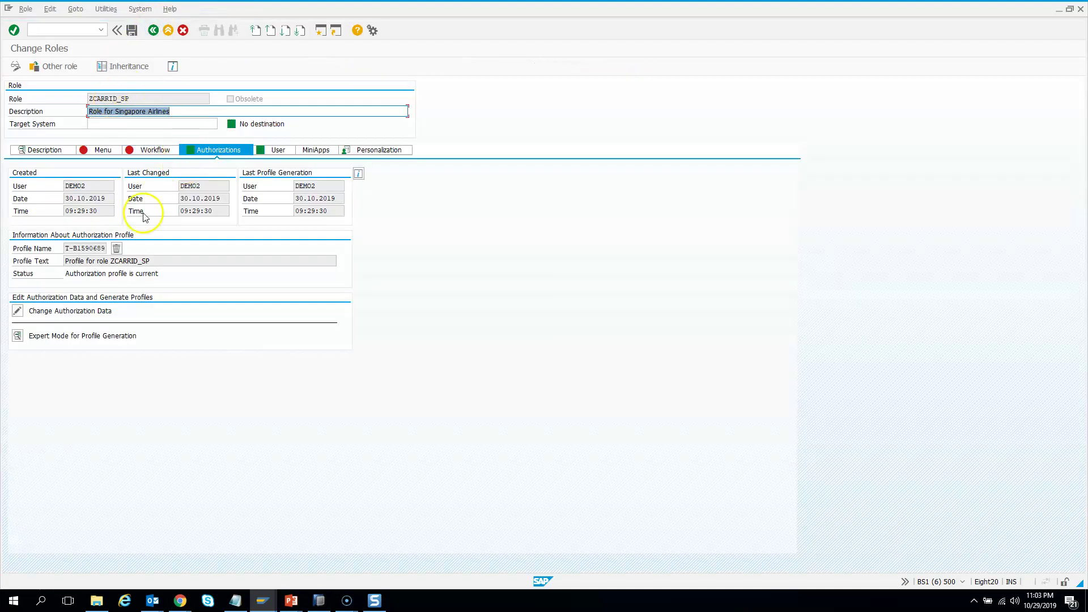
Step: Note generated profile T-B1590689 and check the assigned user's entry on the User tab
left_click(65, 245)
left_click_drag(65, 245, 115, 246)
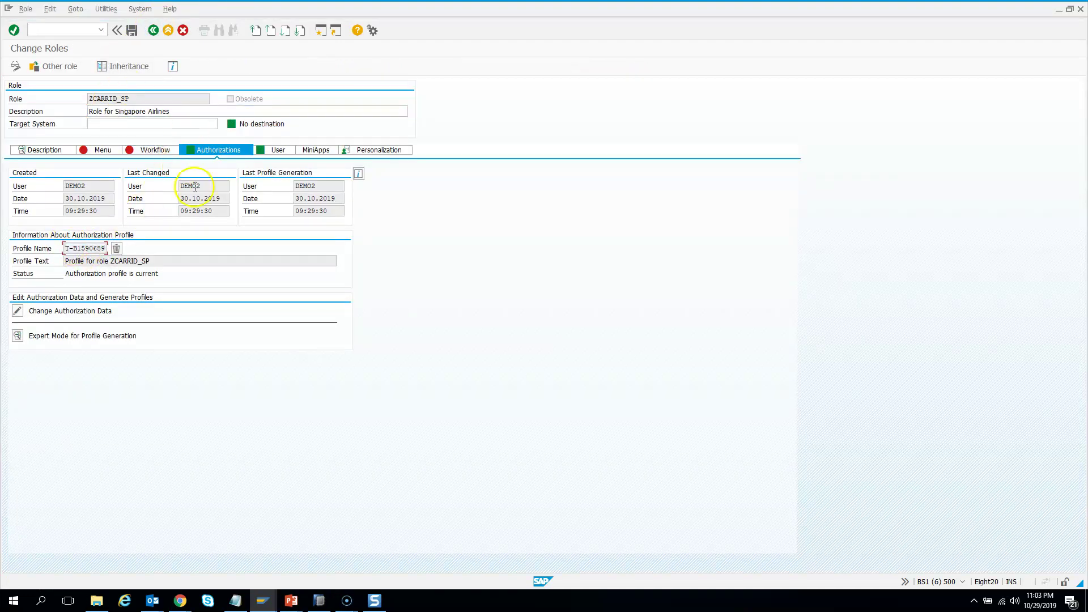
left_click(276, 151)
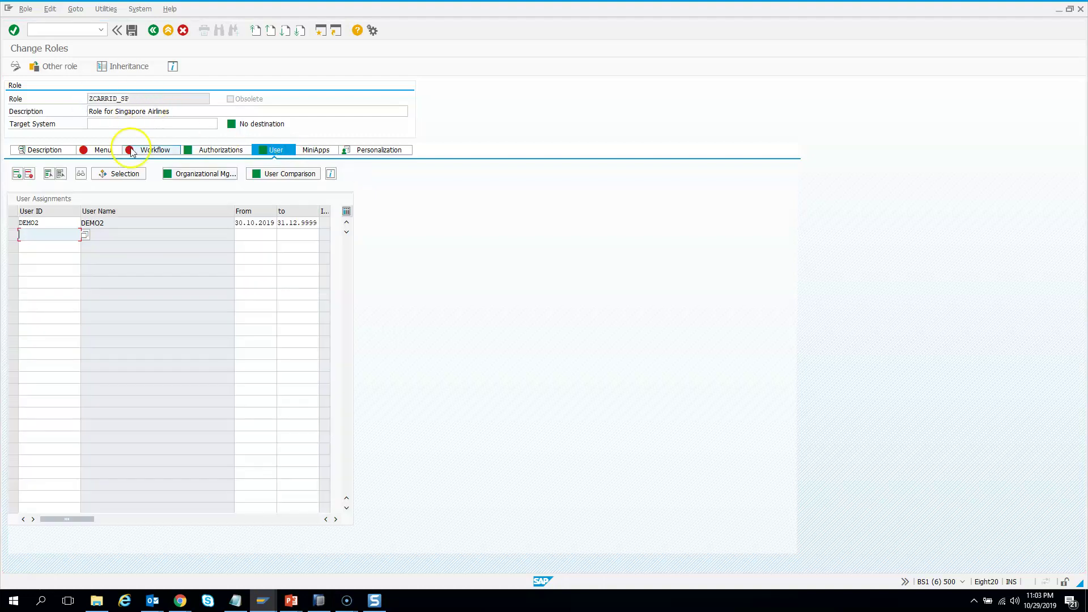
left_click(40, 222)
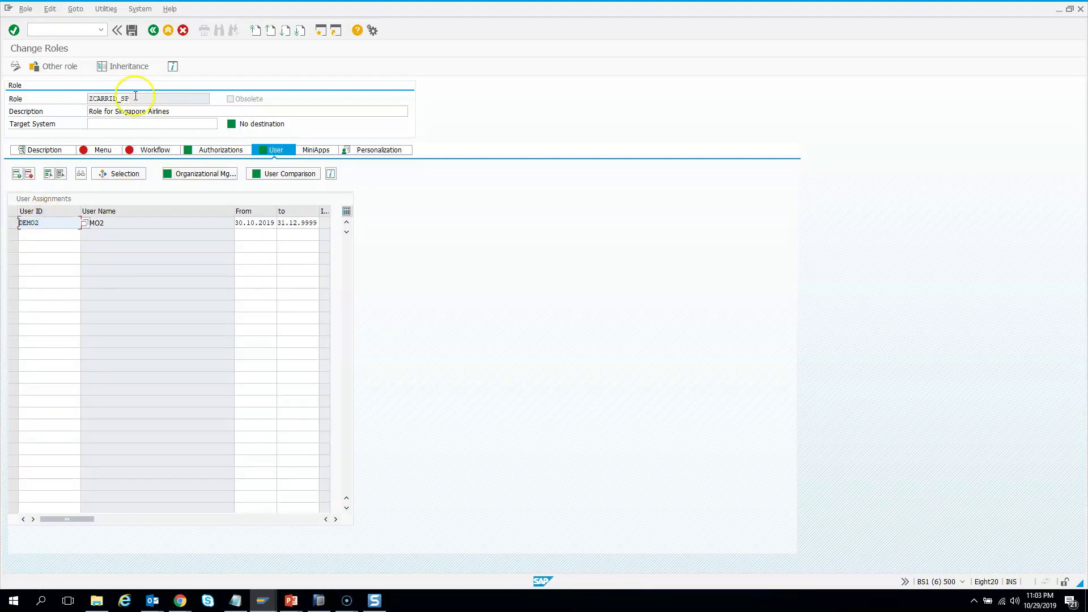
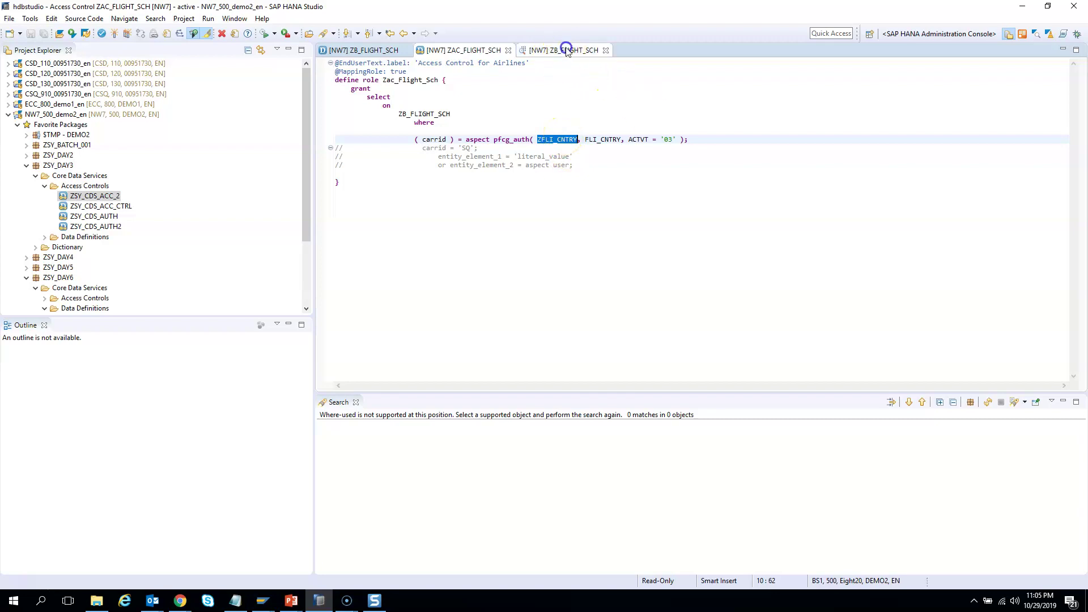
Step: Re-run the ZB_FLIGHT_SCH data preview, now returning only four SQ flights
left_click(562, 50)
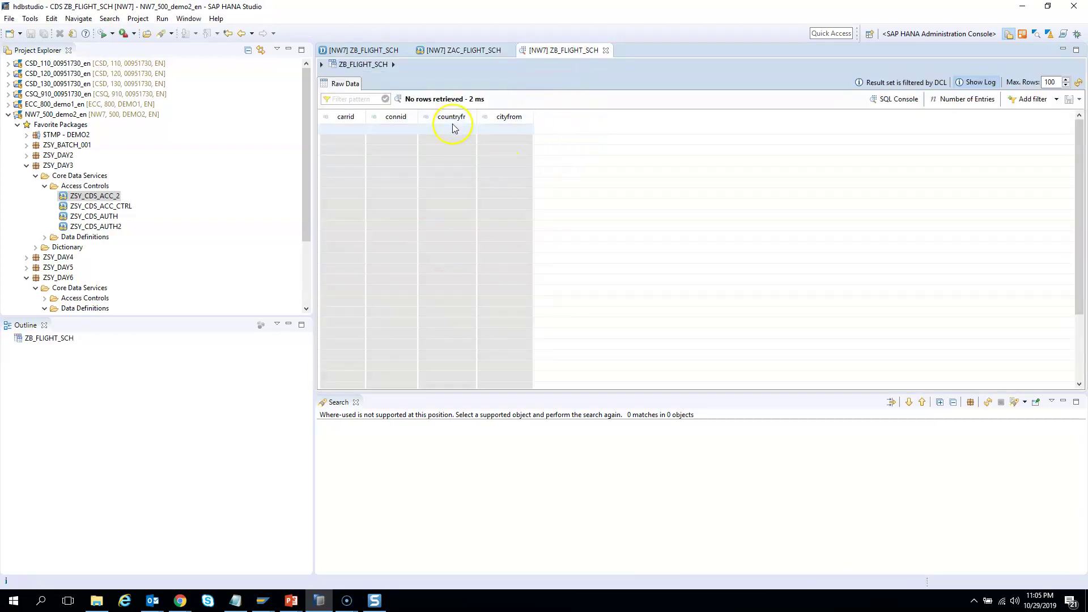
left_click(369, 52)
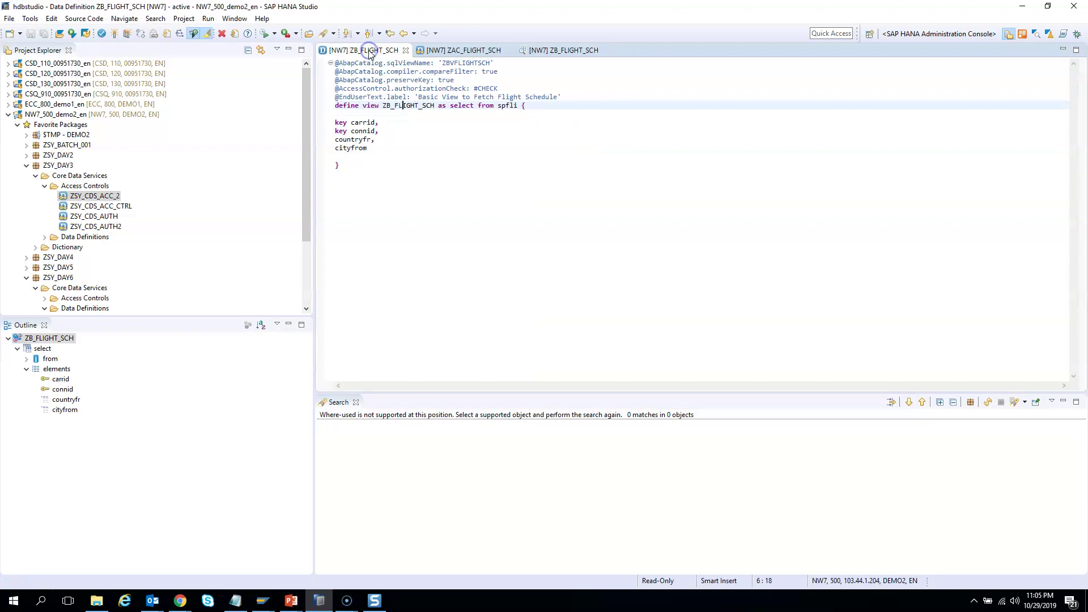
left_click(397, 148)
key("F8")
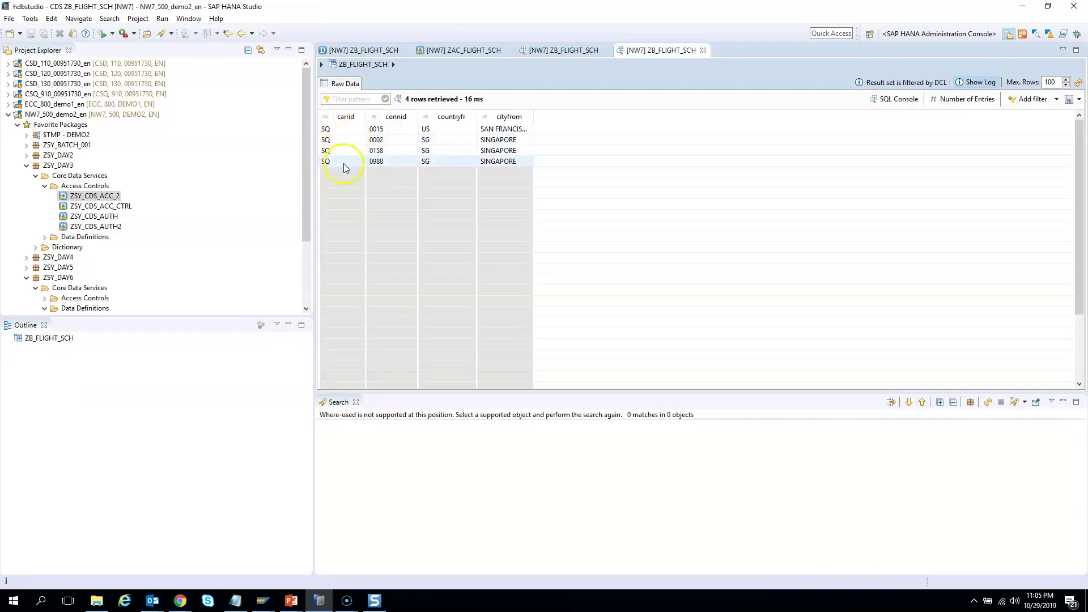
Step: Return to the ZAC_FLIGHT_SCH access control and select the FLI_CNTRY field name
left_click(479, 51)
left_click(559, 140)
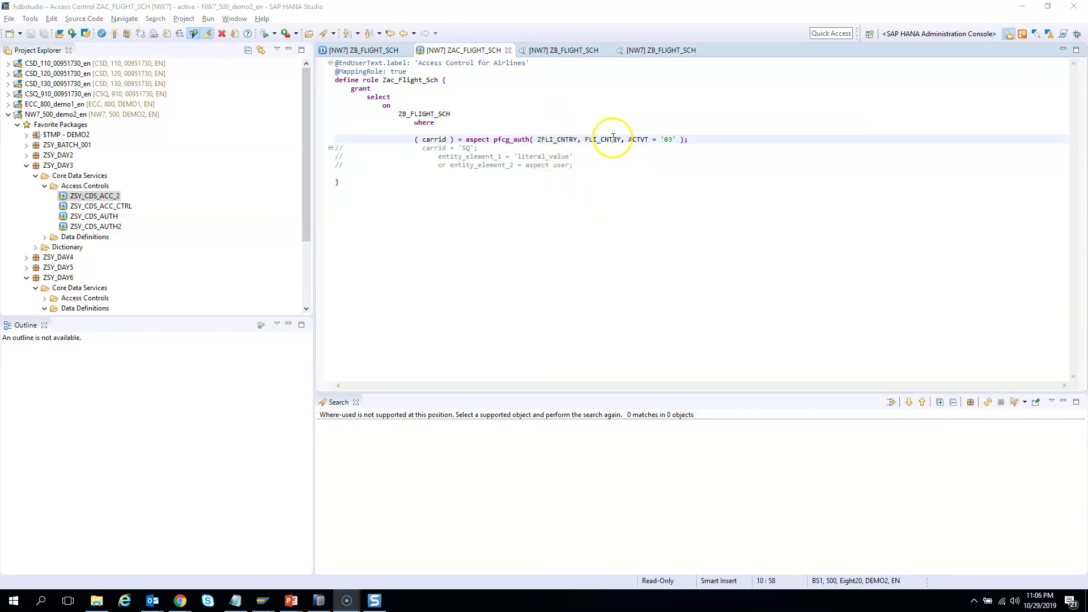
left_click_drag(622, 140, 584, 140)
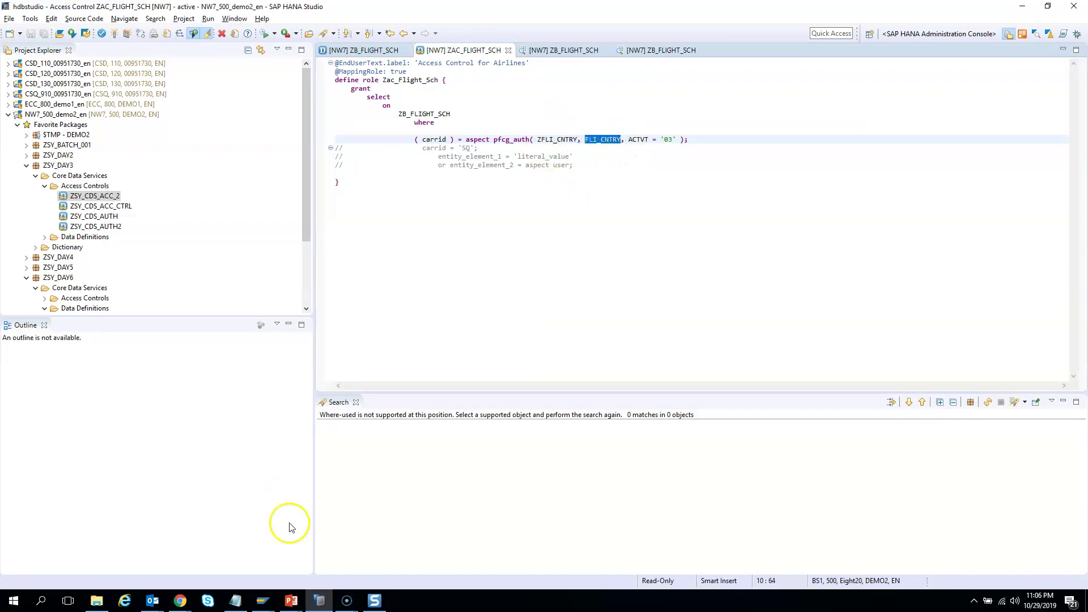
Step: Bring up role ZCARRID_SP in SAP GUI and open its authorization data for change
left_click(264, 602)
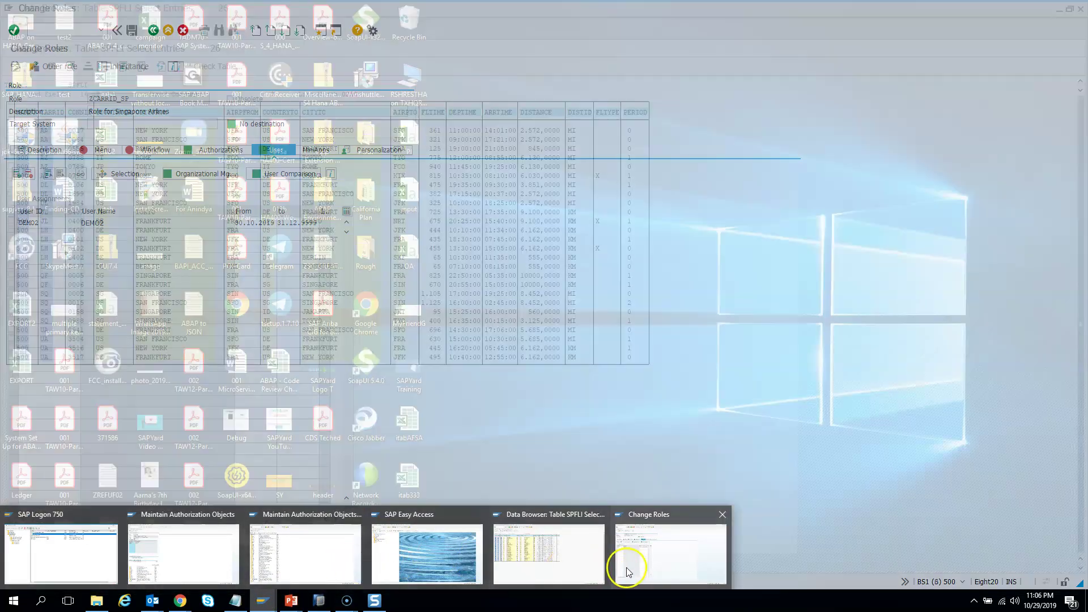
left_click(627, 571)
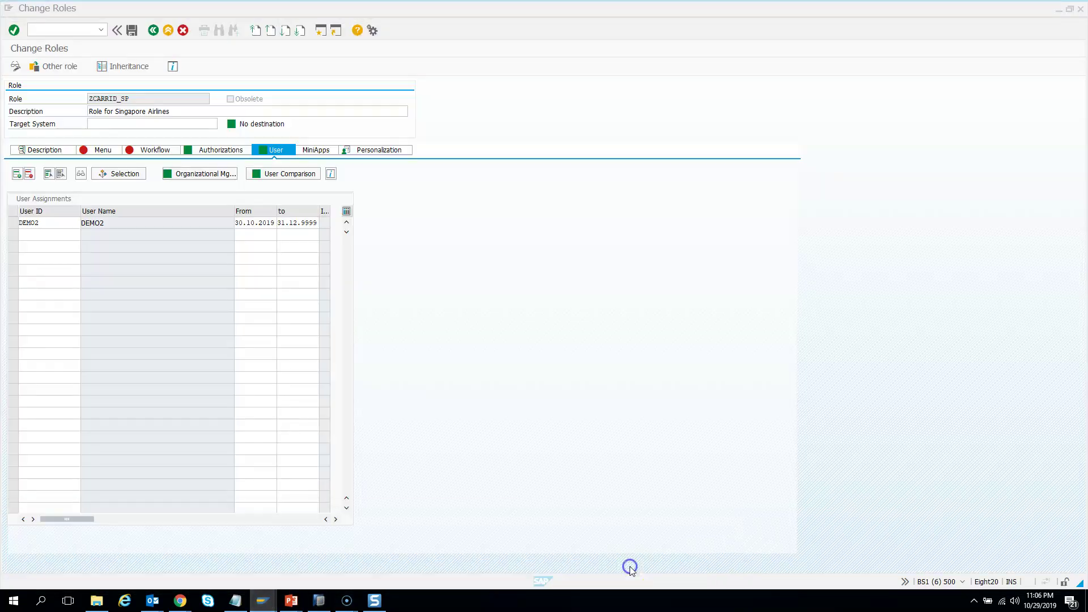
left_click(203, 153)
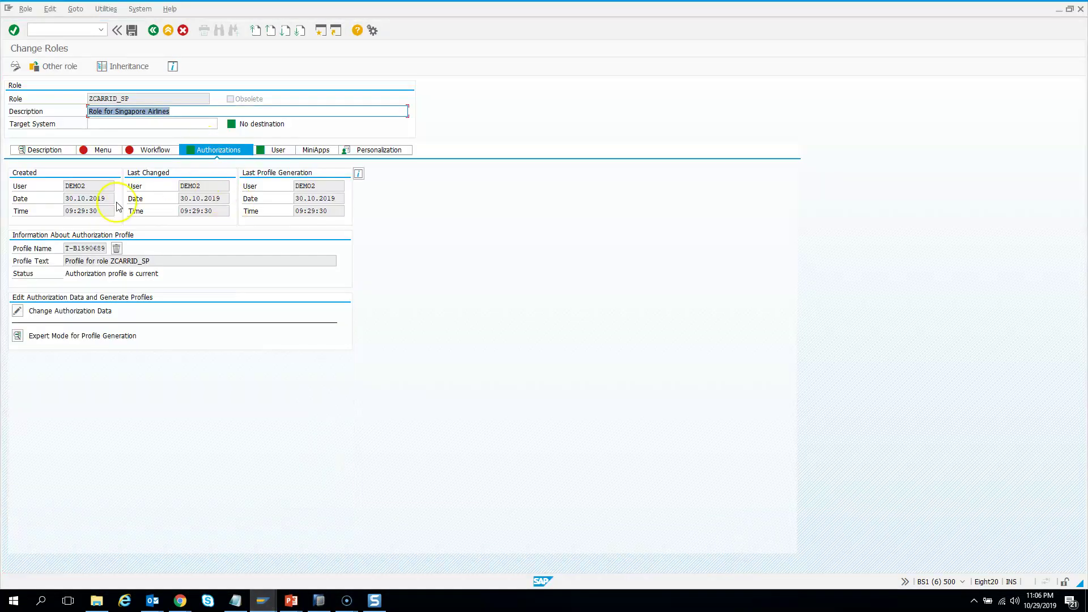
left_click(18, 310)
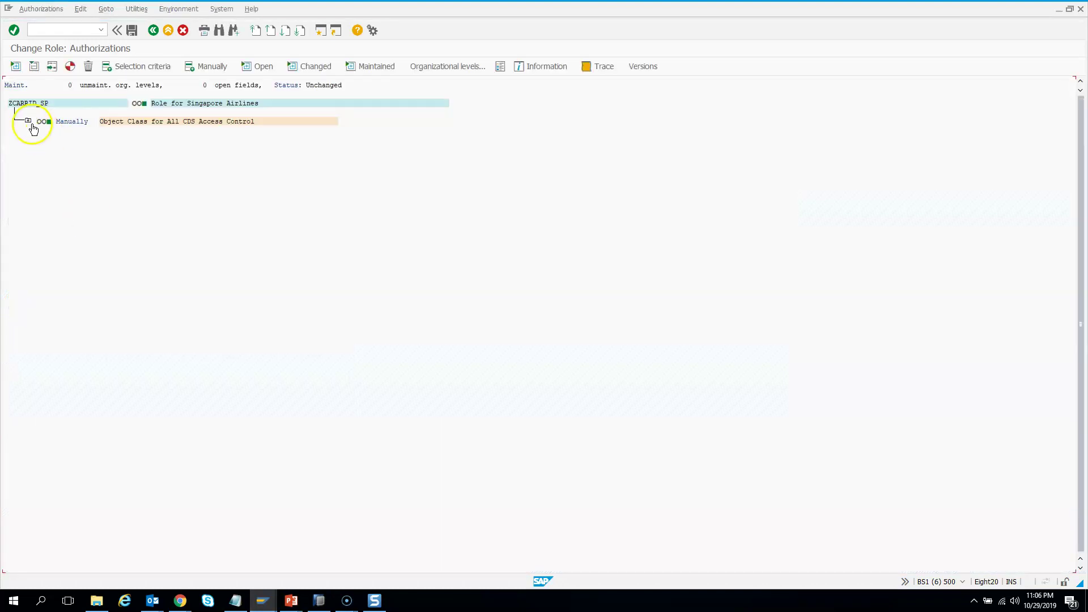
Step: Expand the flight schedule authorization to check Activity Display and Airline Code SQ, then return to HANA Studio
left_click(28, 121)
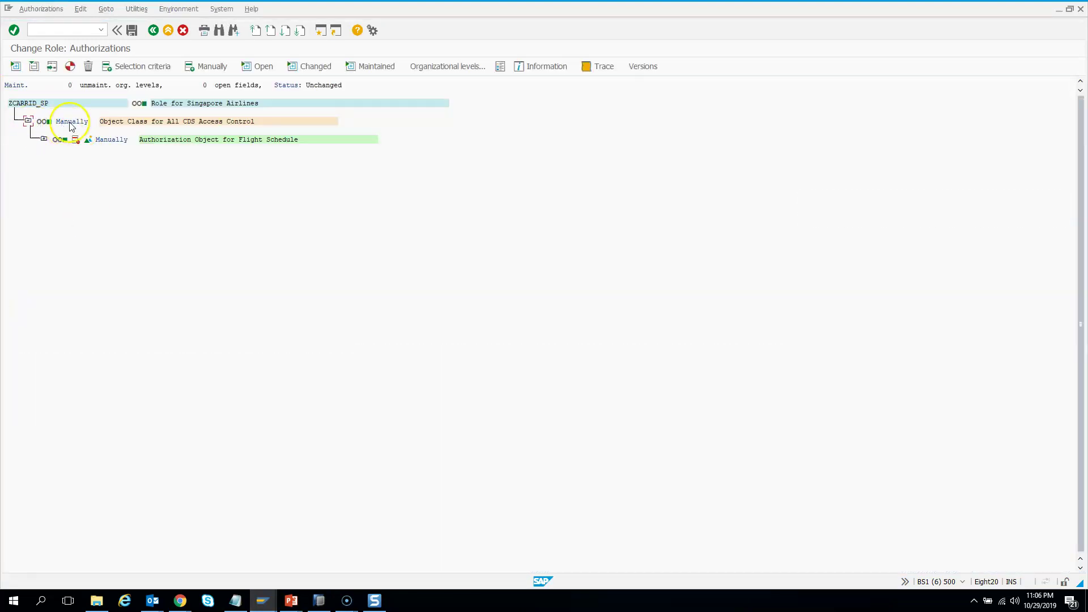
left_click(44, 138)
left_click(124, 176)
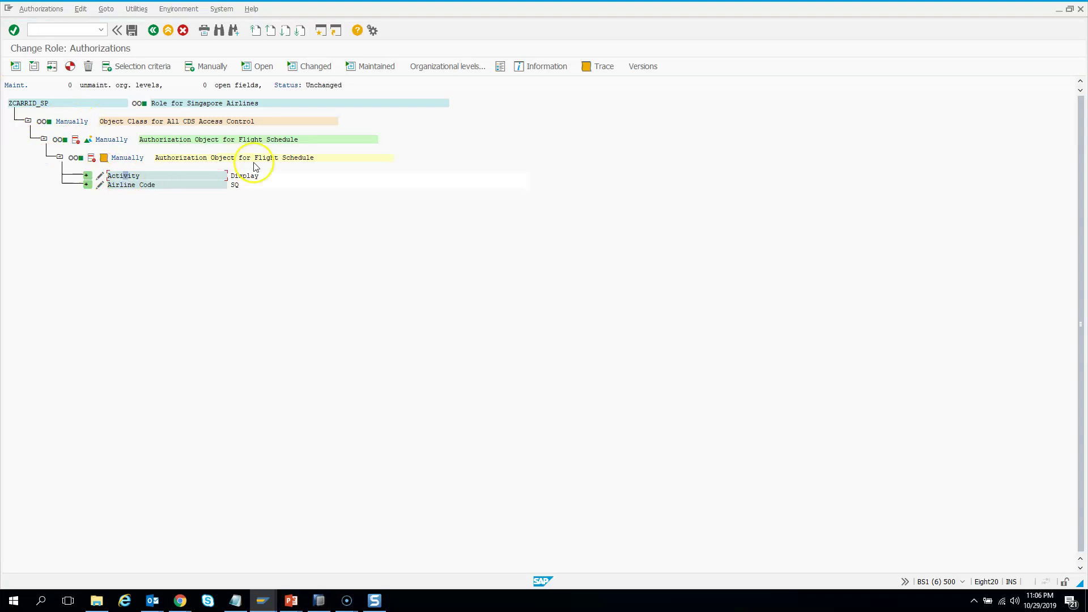
left_click(126, 182)
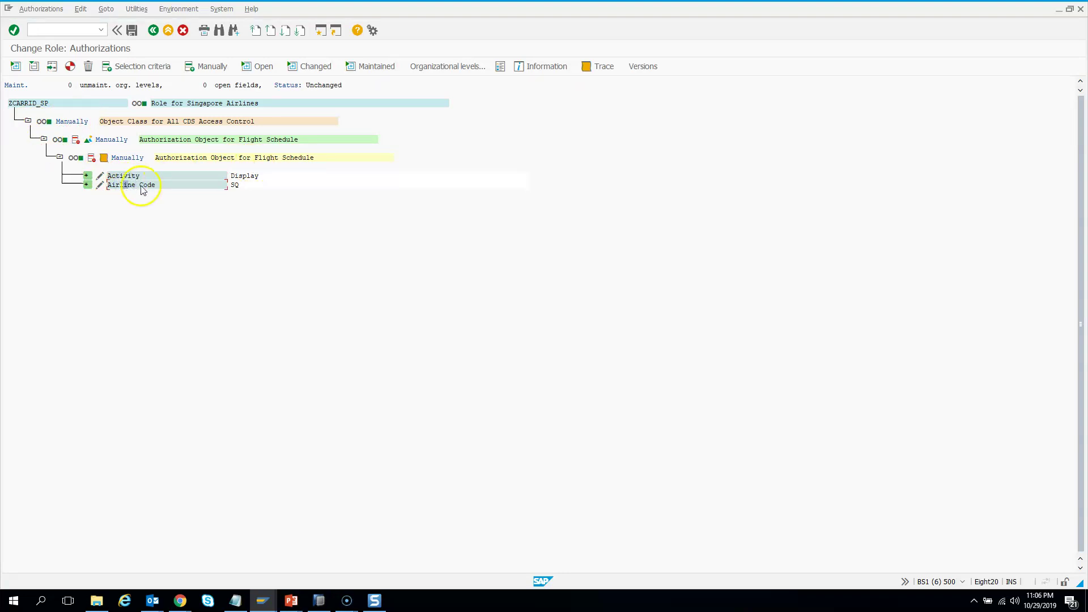
left_click(238, 185)
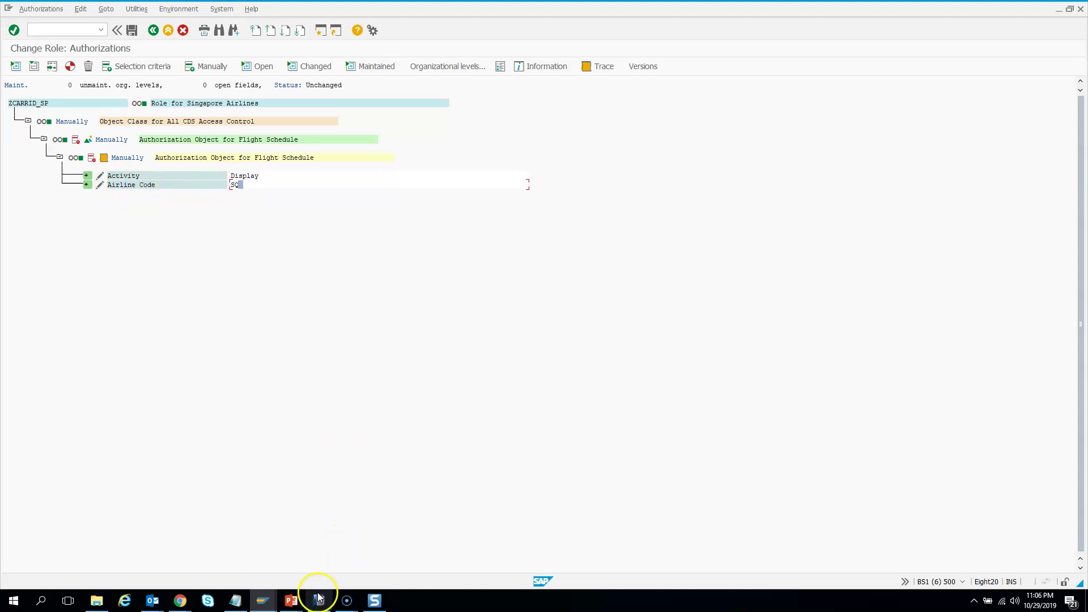
left_click(319, 600)
Step: Compare FLI_CNTRY in the pfcg_auth condition with the role's Airline Code, then view the latest preview
left_click(595, 122)
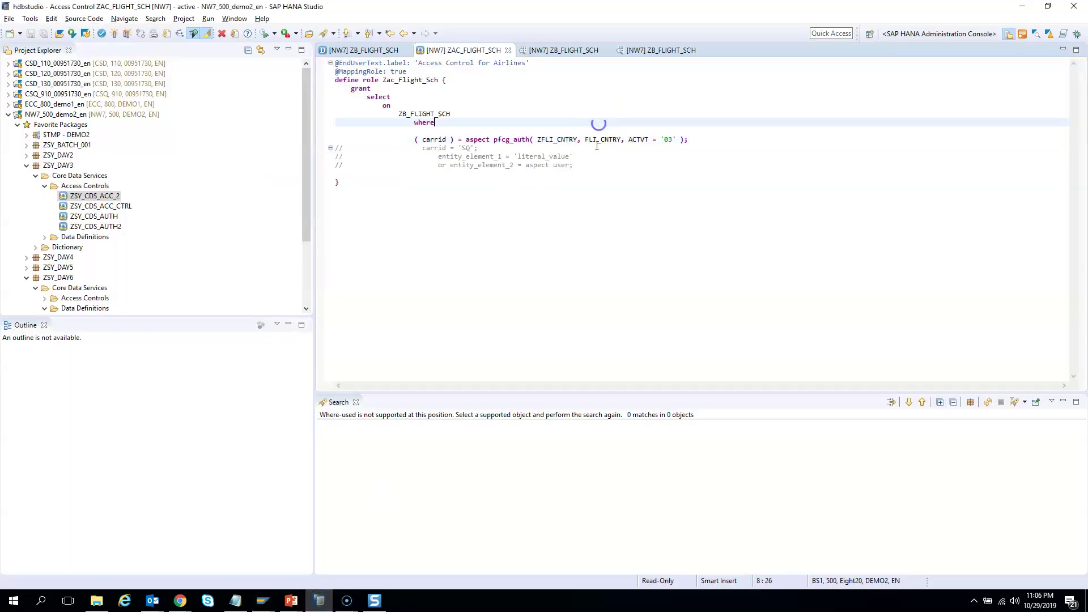
double_click(608, 139)
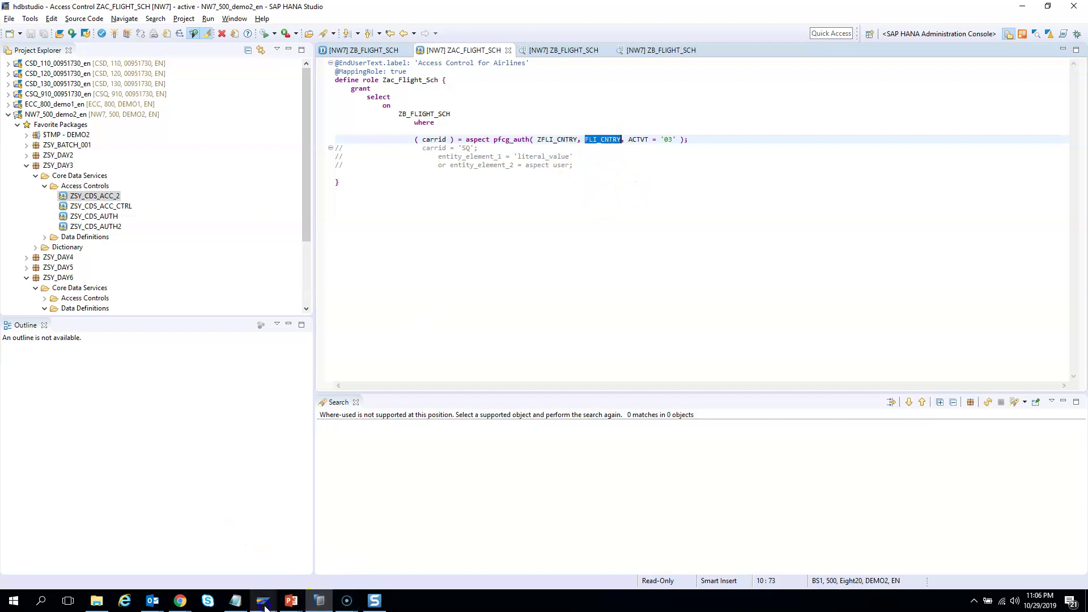
left_click(262, 601)
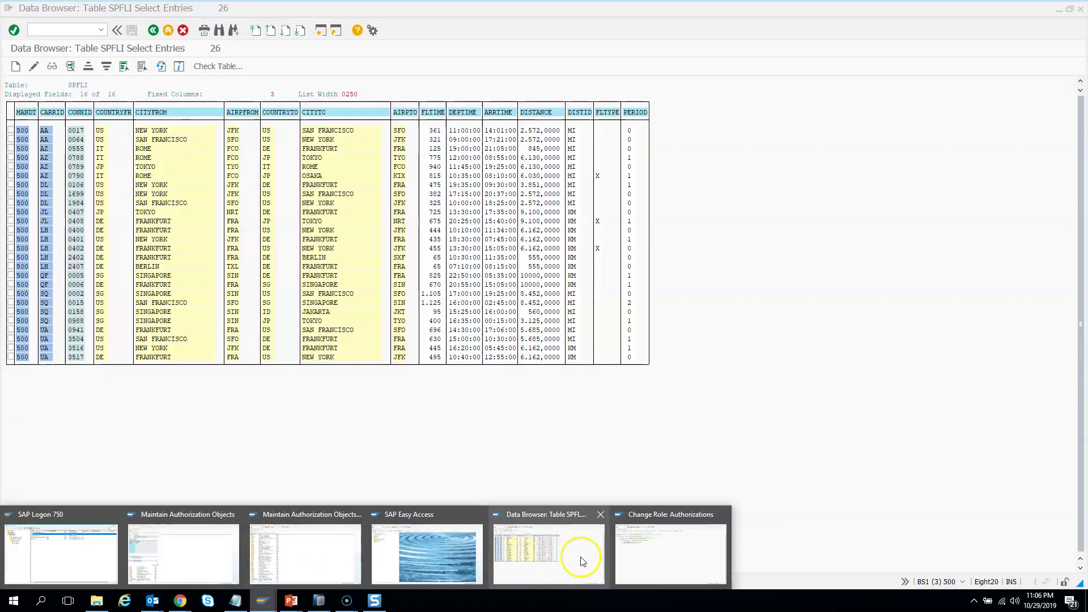
left_click(642, 553)
left_click(169, 185)
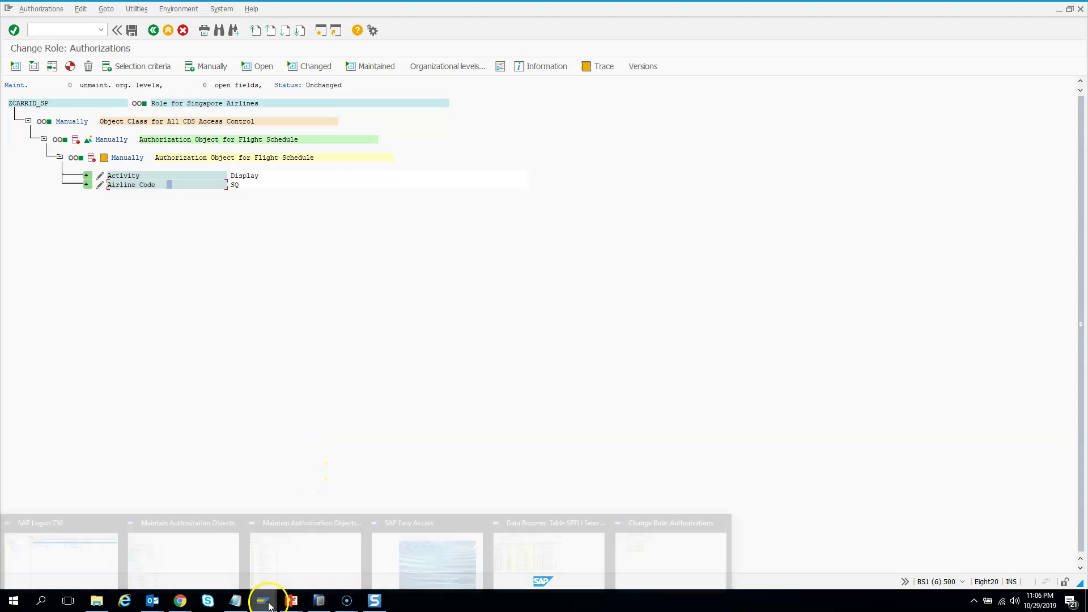
left_click(318, 602)
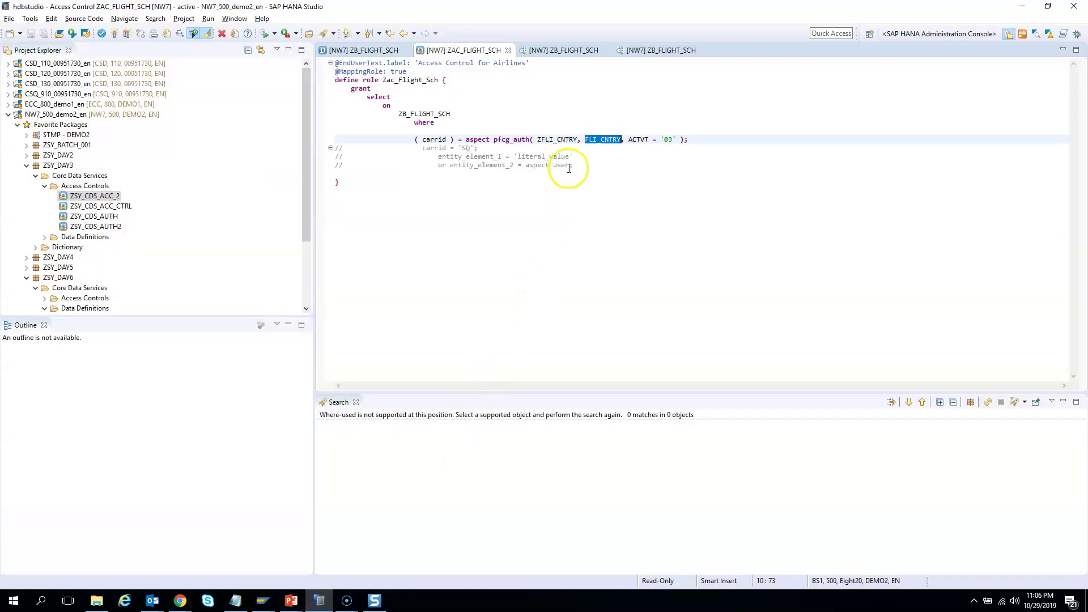
left_click(660, 52)
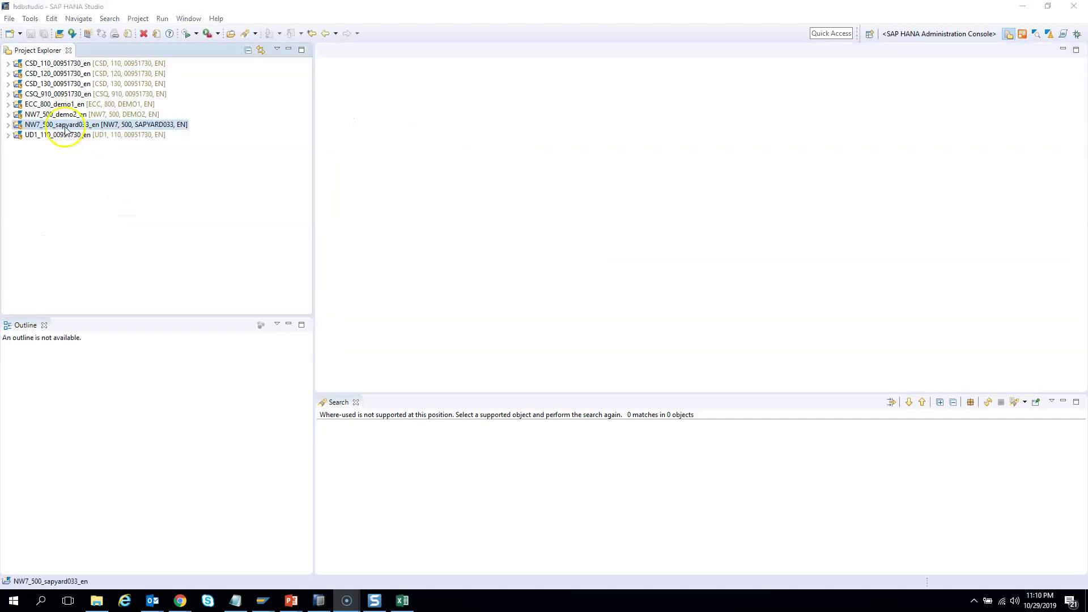
Step: Log on to the other NW7 client 500 project with the user's password
double_click(65, 130)
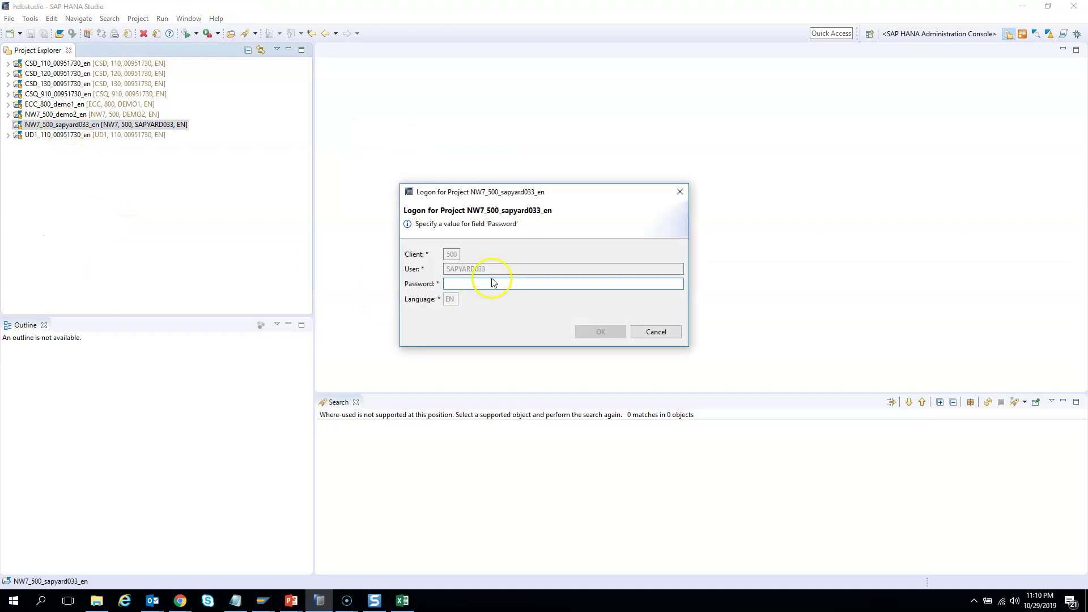
left_click(464, 286)
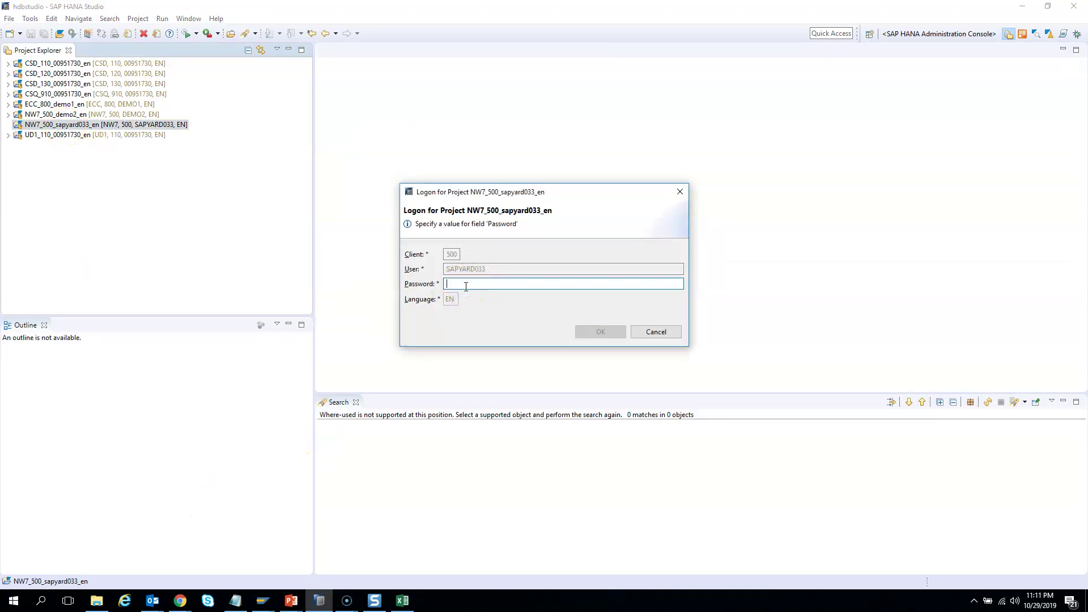
type("***")
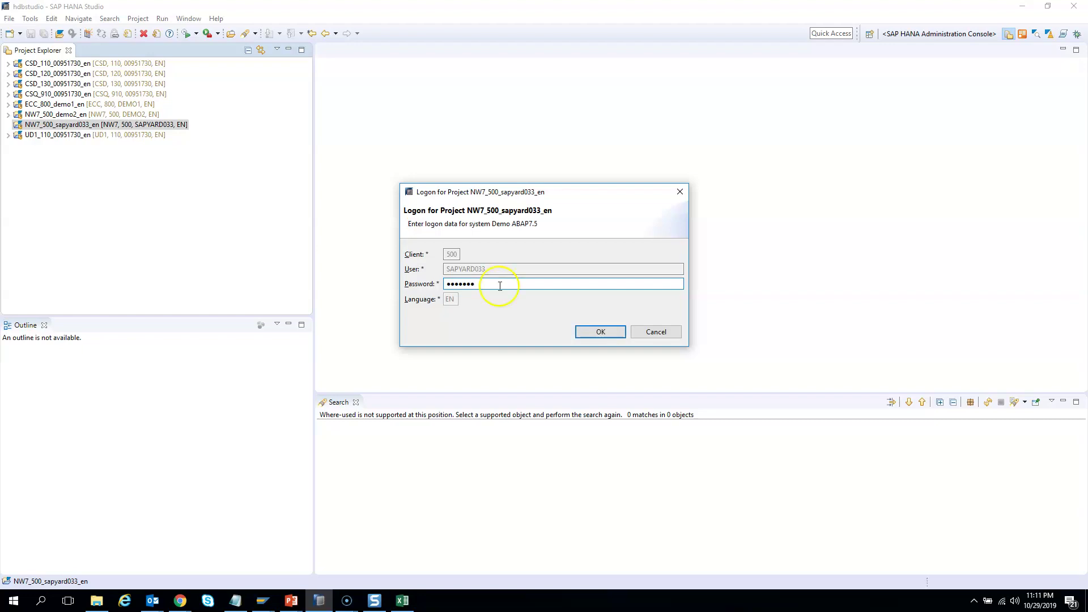
left_click(599, 330)
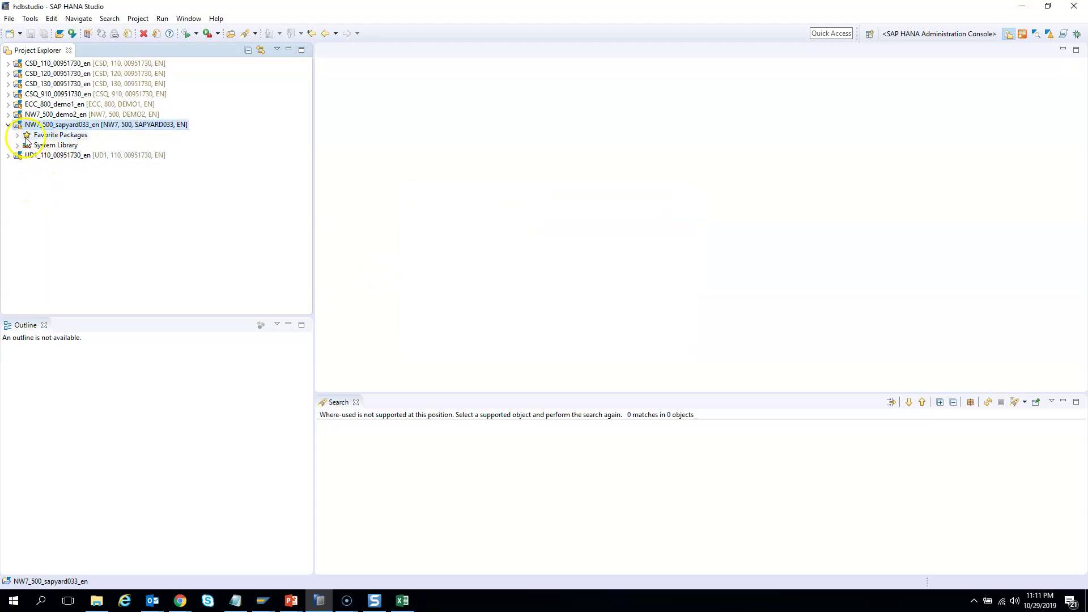
Step: Add package ZSY_DAY6 to the project's Favorite Packages by searching 'zsy'
left_click(18, 135)
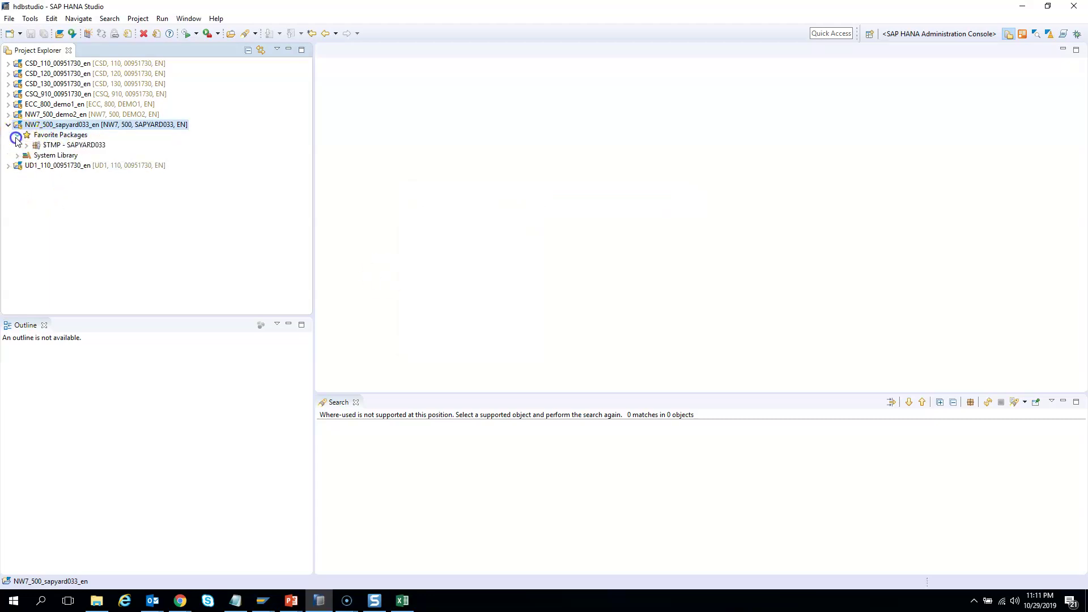
left_click(59, 136)
right_click(58, 136)
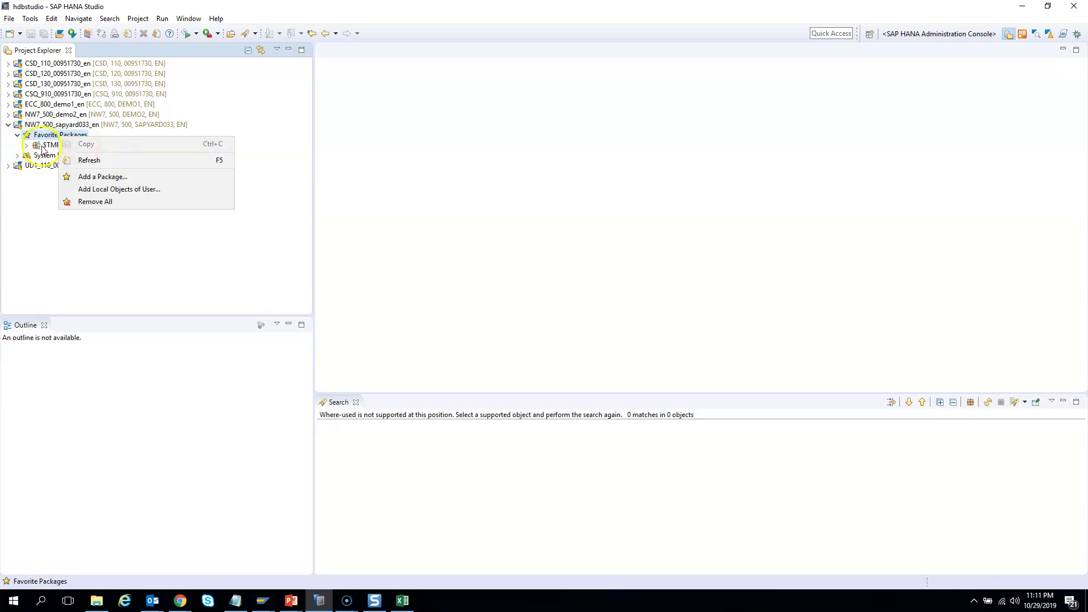
left_click(90, 177)
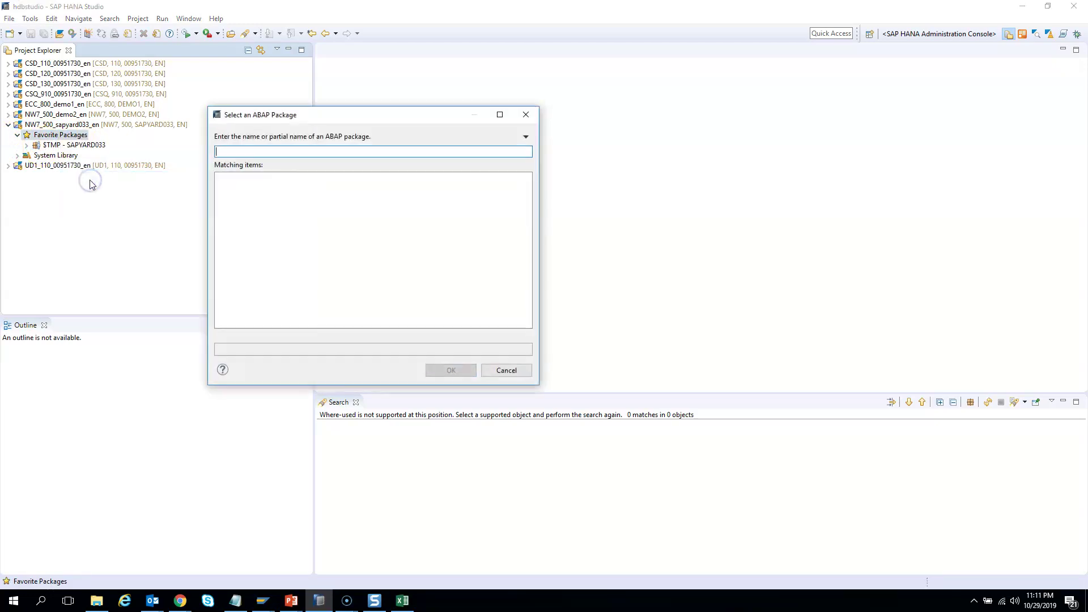
type("zsy")
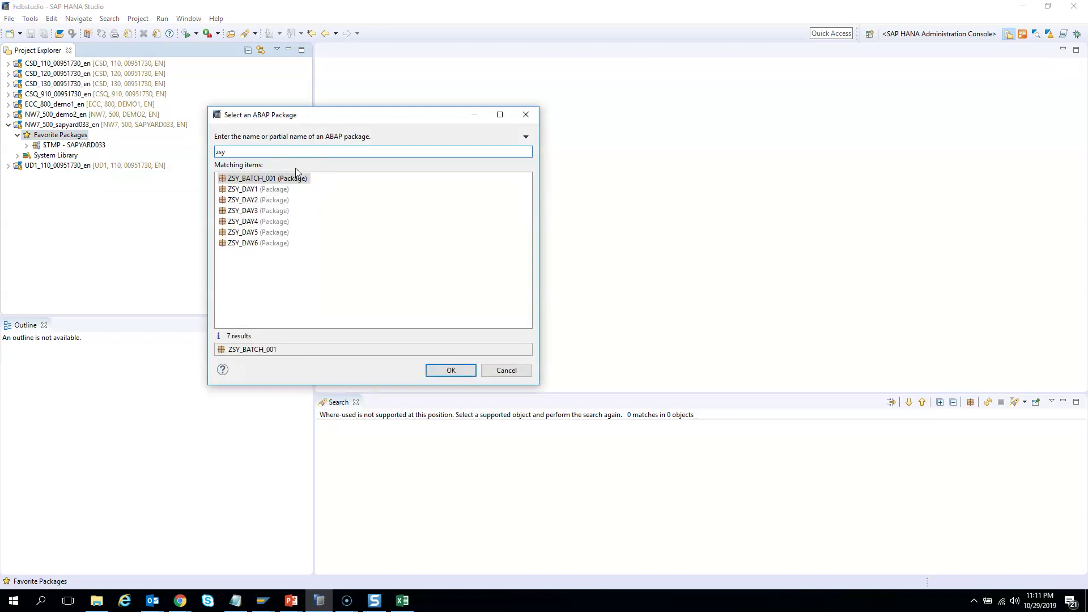
double_click(247, 244)
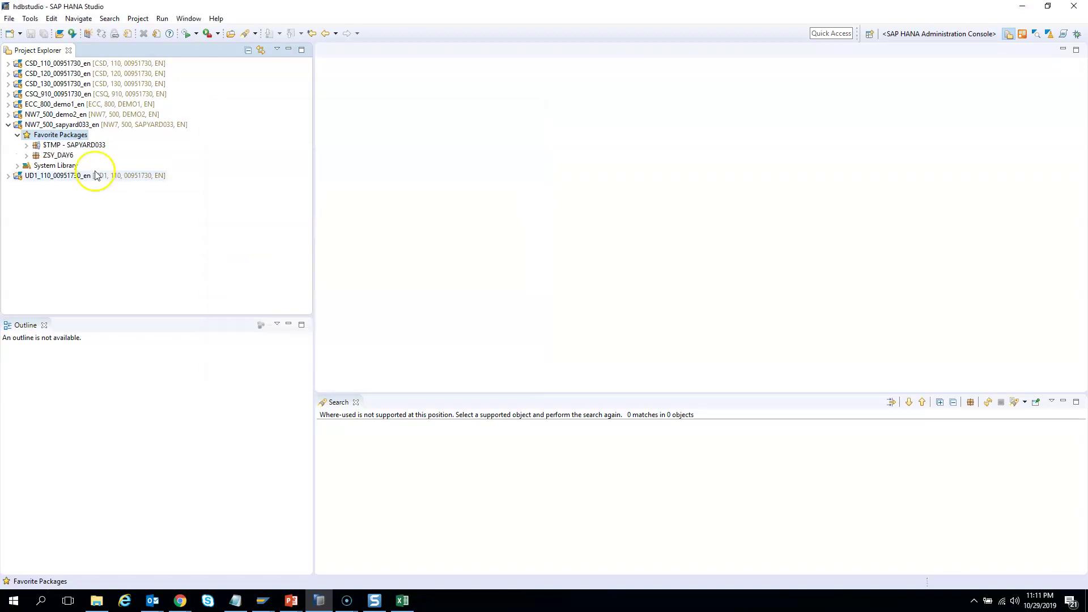
Step: Open the ZB_FLIGHT_SCH data definition under ZSY_DAY6 > Core Data Services > Data Definitions
left_click(27, 156)
left_click(36, 165)
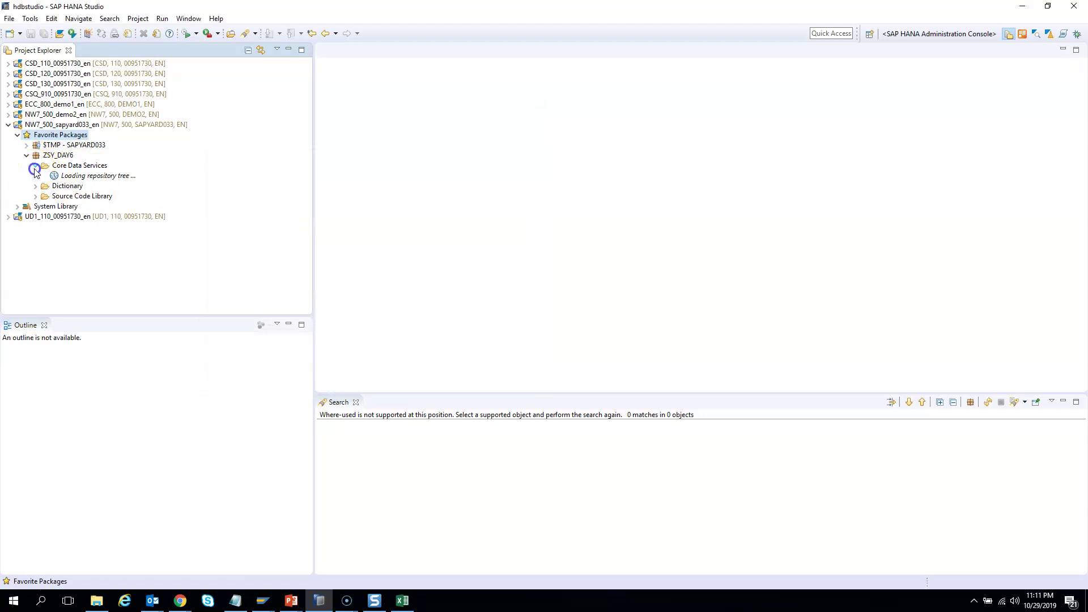
left_click(45, 186)
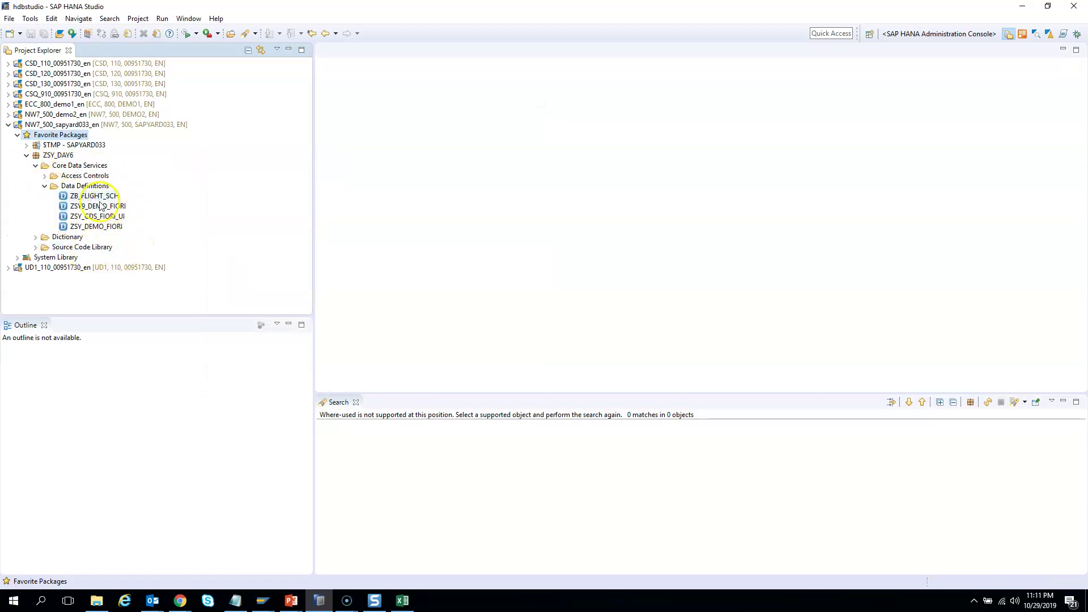
double_click(97, 195)
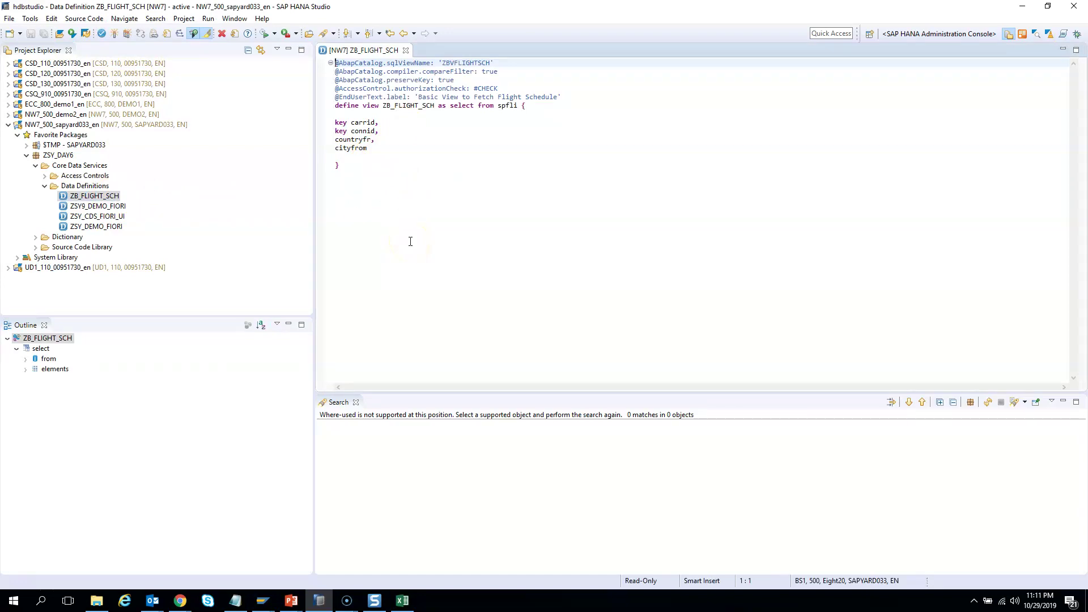
Step: Preview ZB_FLIGHT_SCH data on the first connection, showing four SQ rows
key("F8")
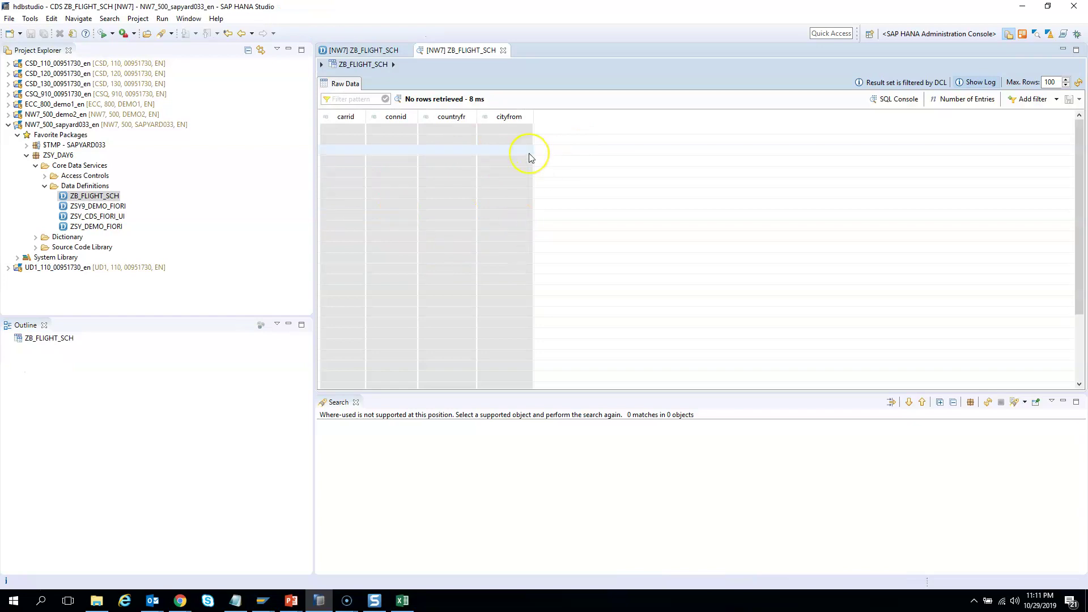
left_click(85, 145)
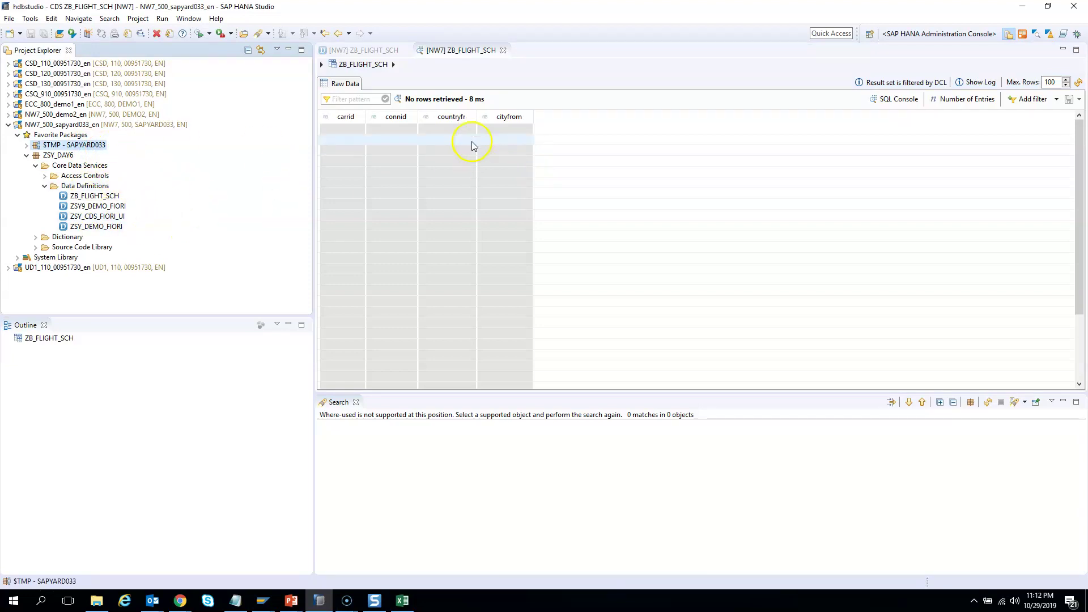
left_click(365, 55)
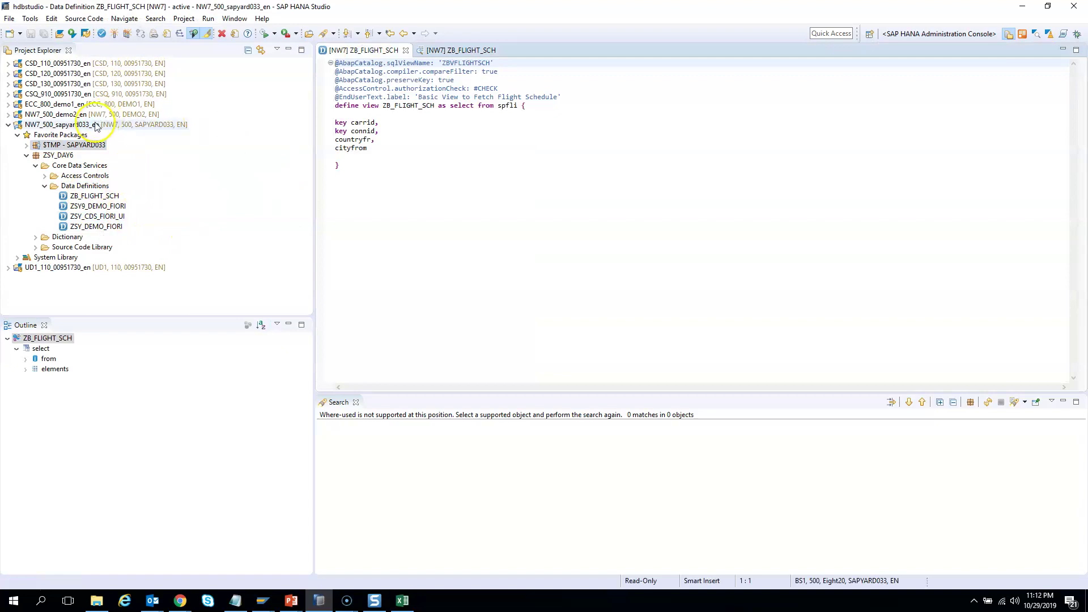
Step: Open ZB_FLIGHT_SCH on the other connection and preview it (no rows), then re-preview the first connection's view
left_click(9, 113)
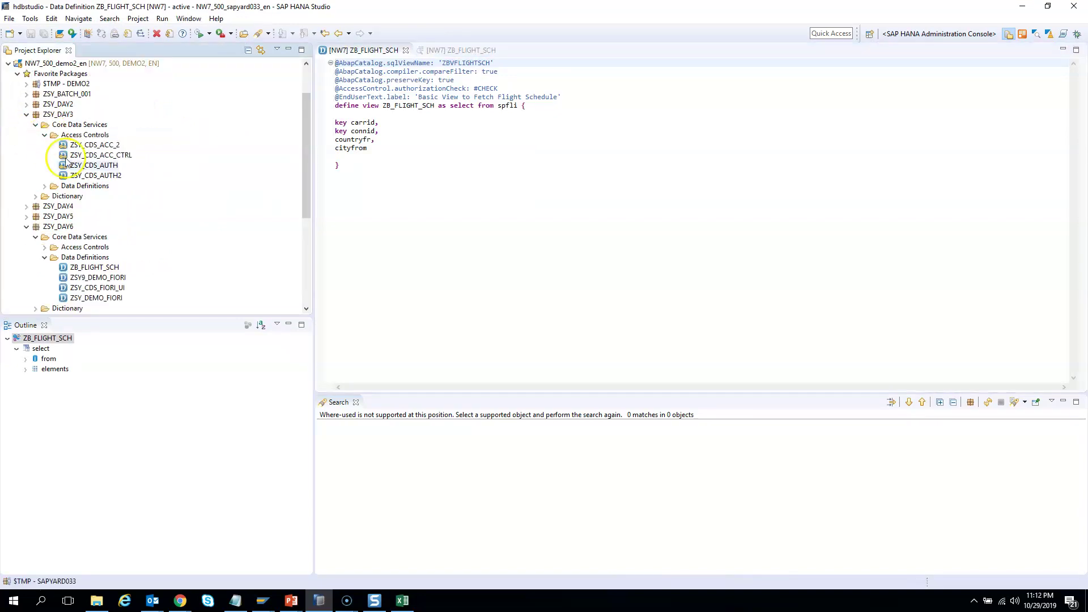
left_click(25, 114)
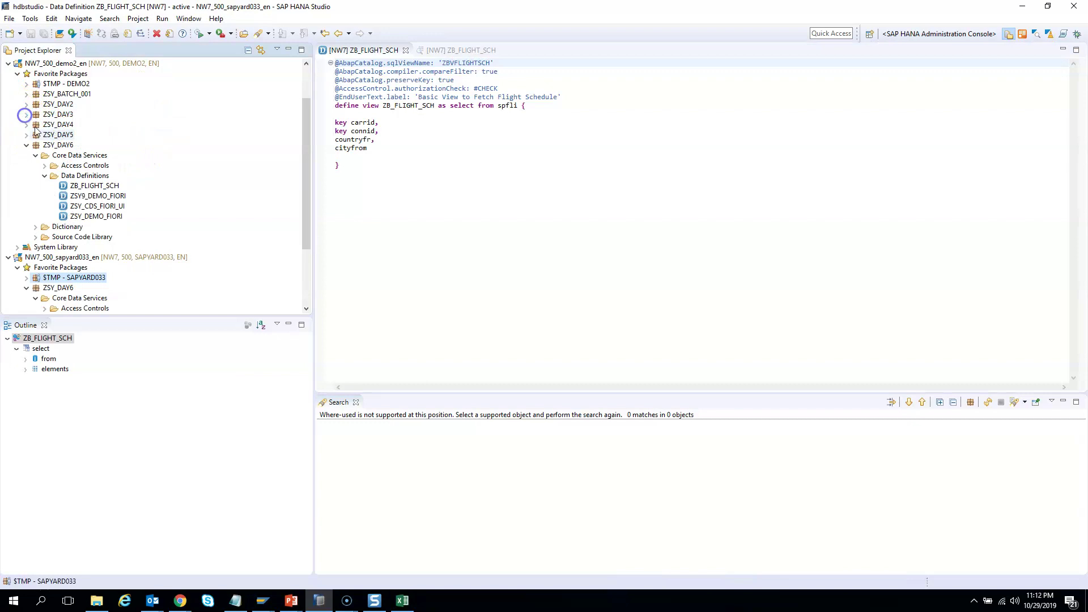
double_click(101, 186)
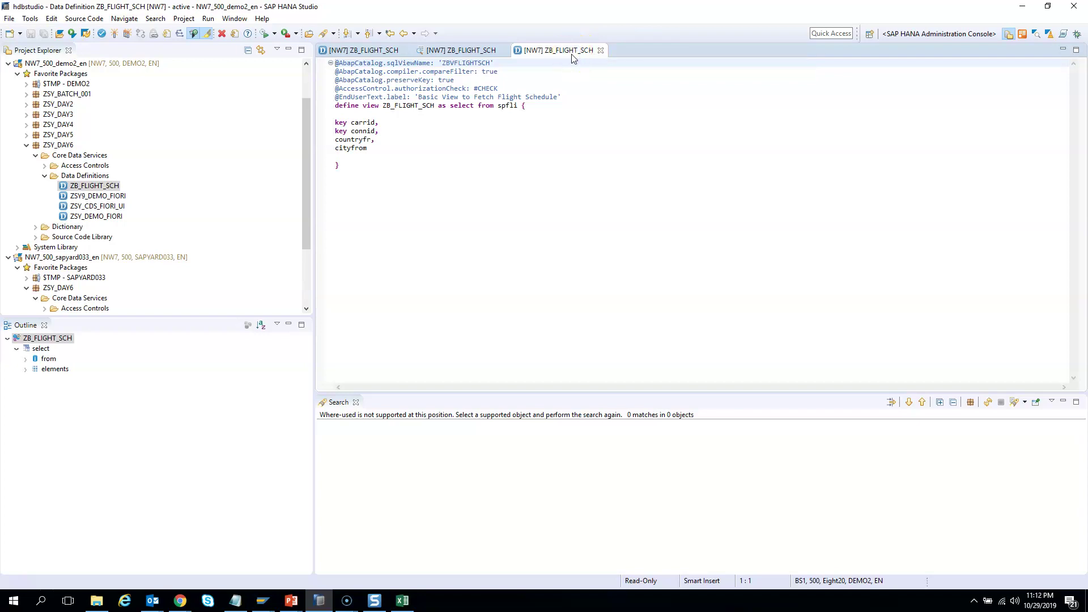
key("F8")
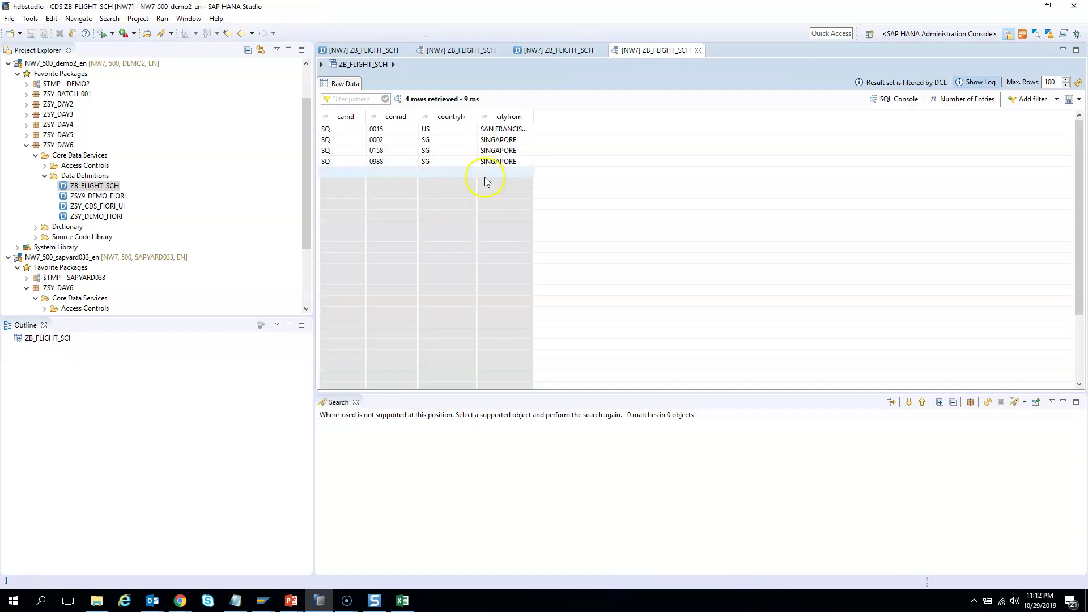
left_click(390, 51)
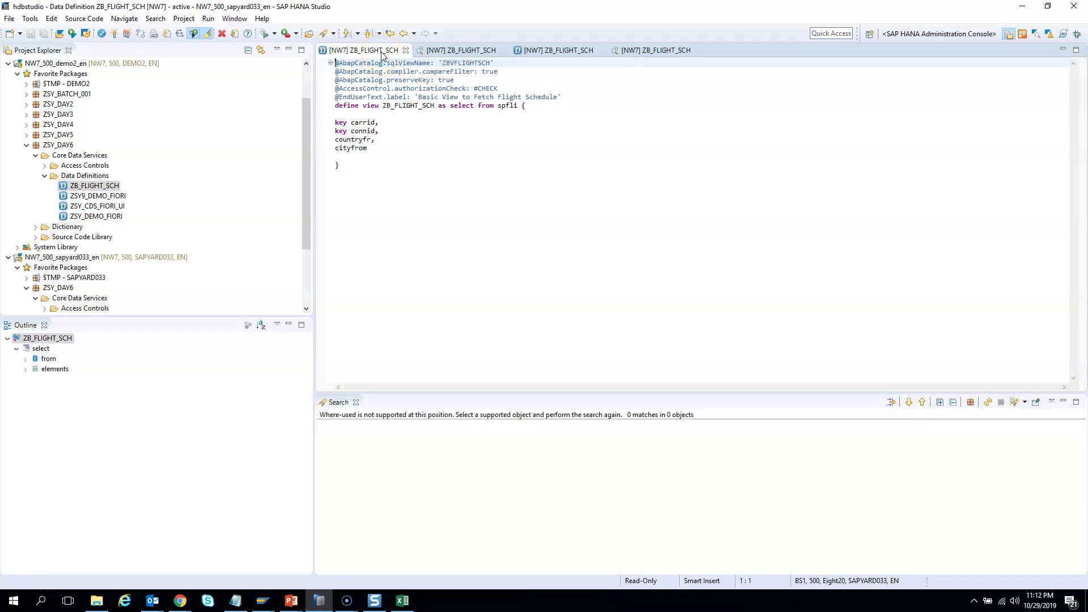
key("F8")
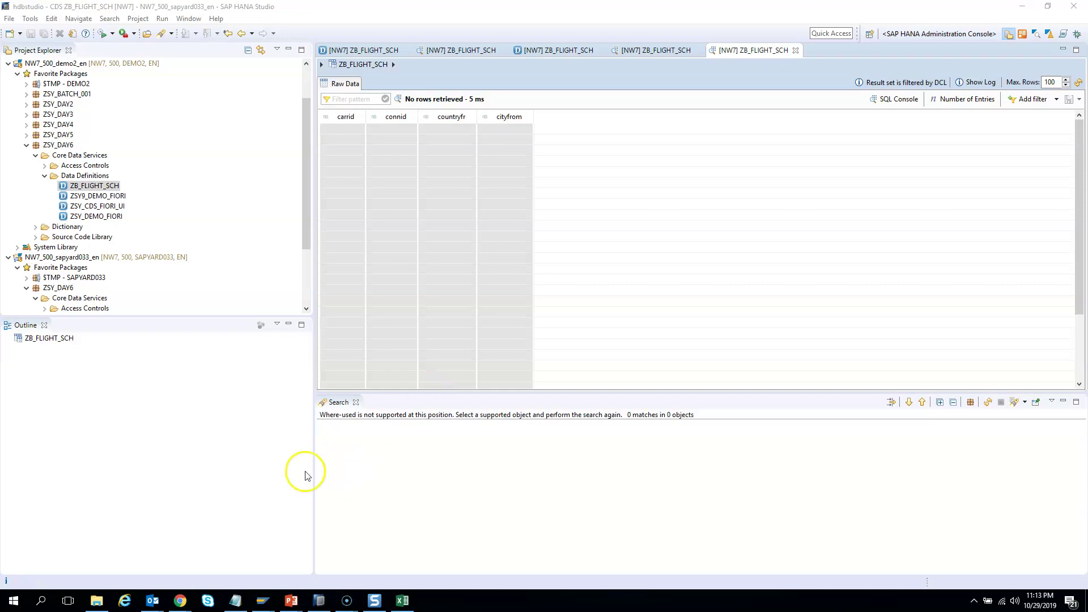
Step: Reopen role ZCARRID_SP in change mode and show its user assignments
mouse_move(262, 601)
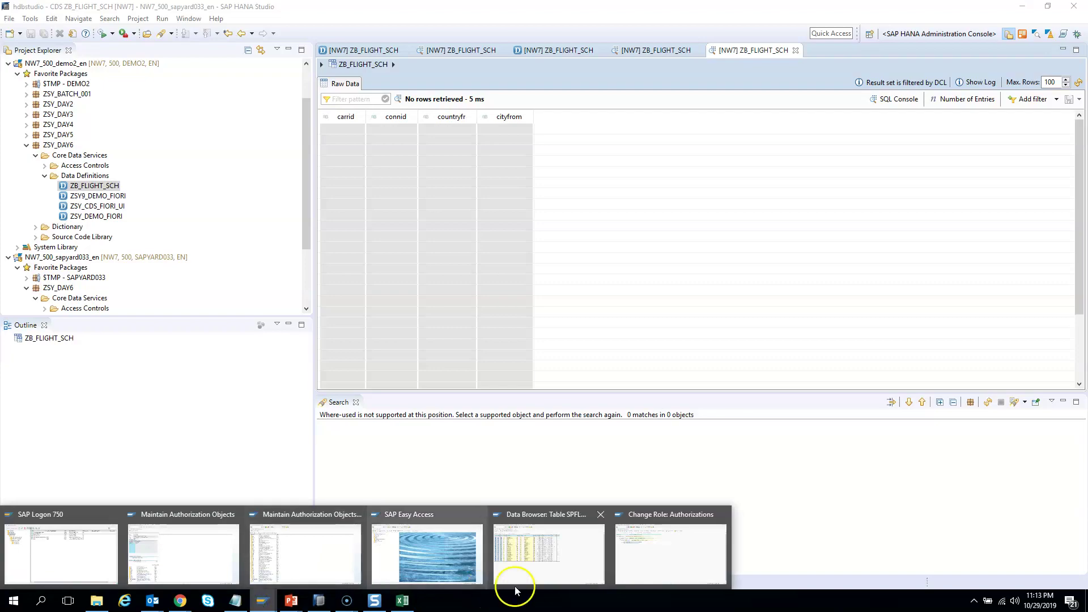
left_click(661, 563)
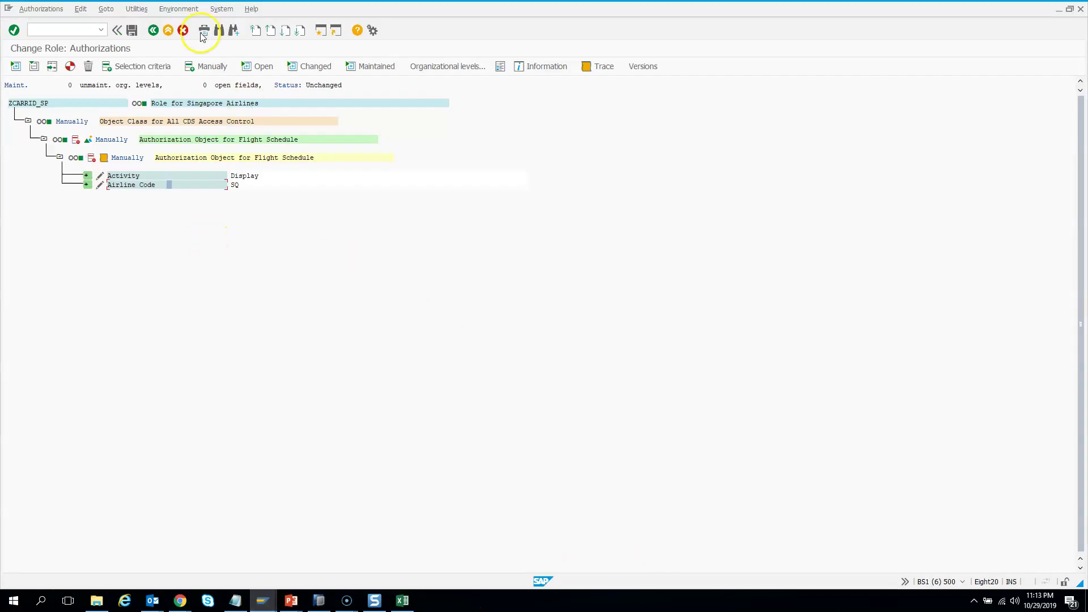
left_click(154, 30)
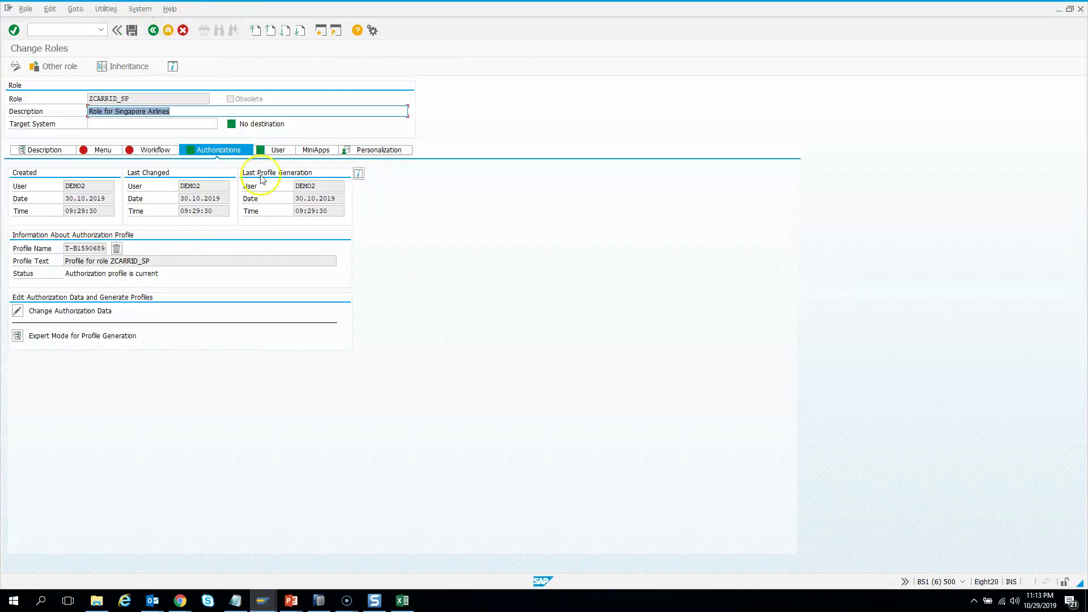
left_click(278, 150)
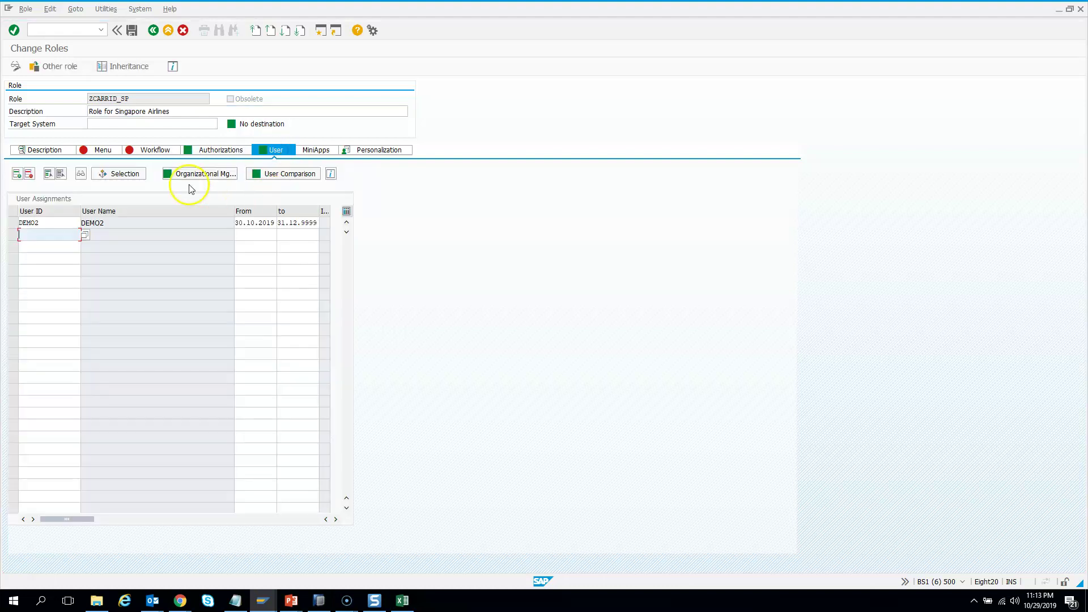
left_click(153, 30)
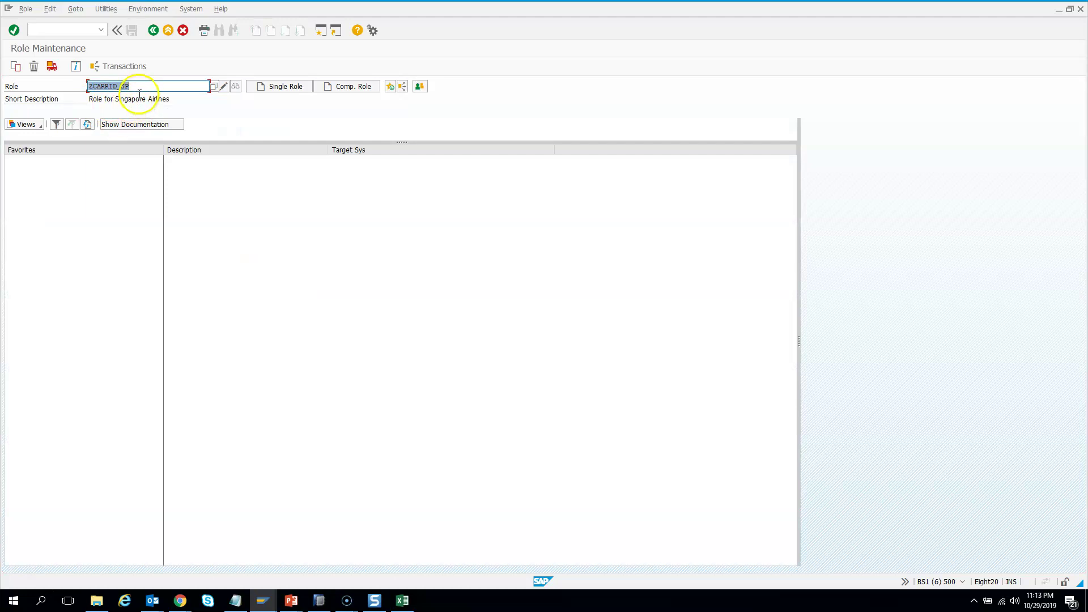
left_click(223, 87)
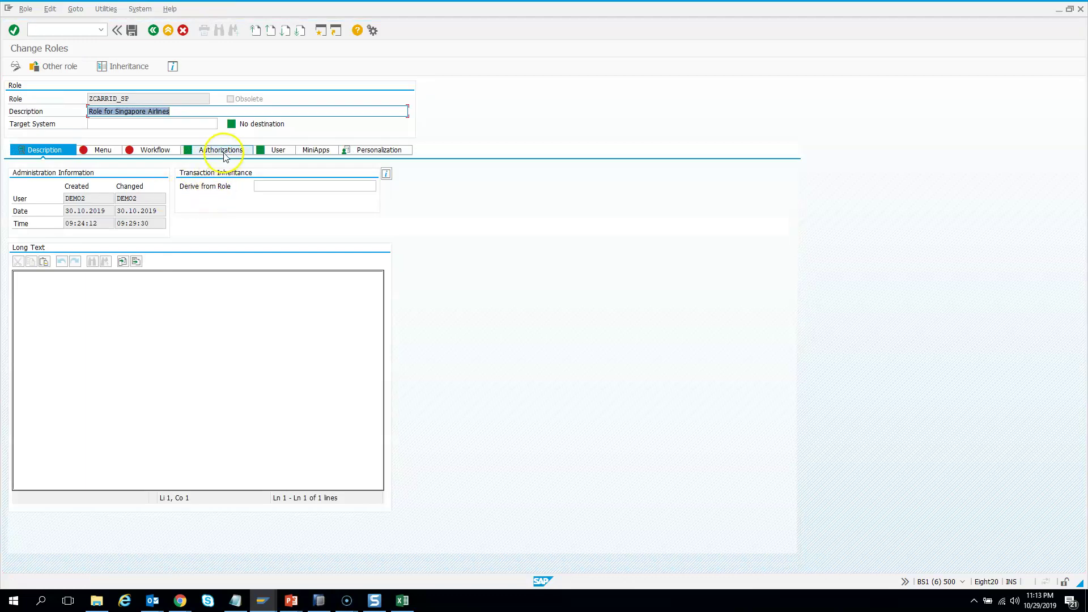
left_click(221, 151)
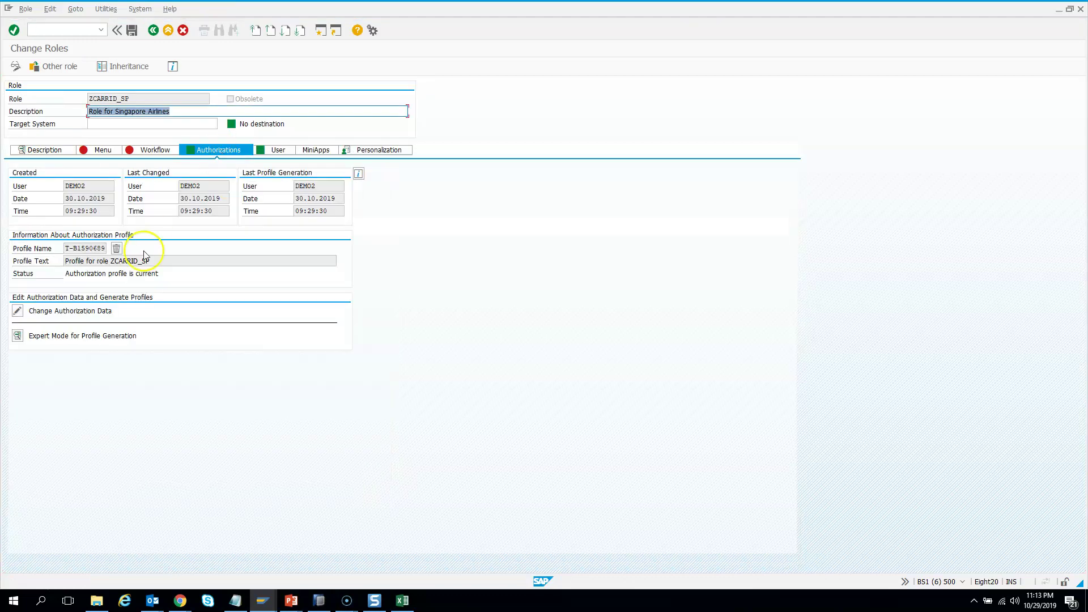
left_click(277, 152)
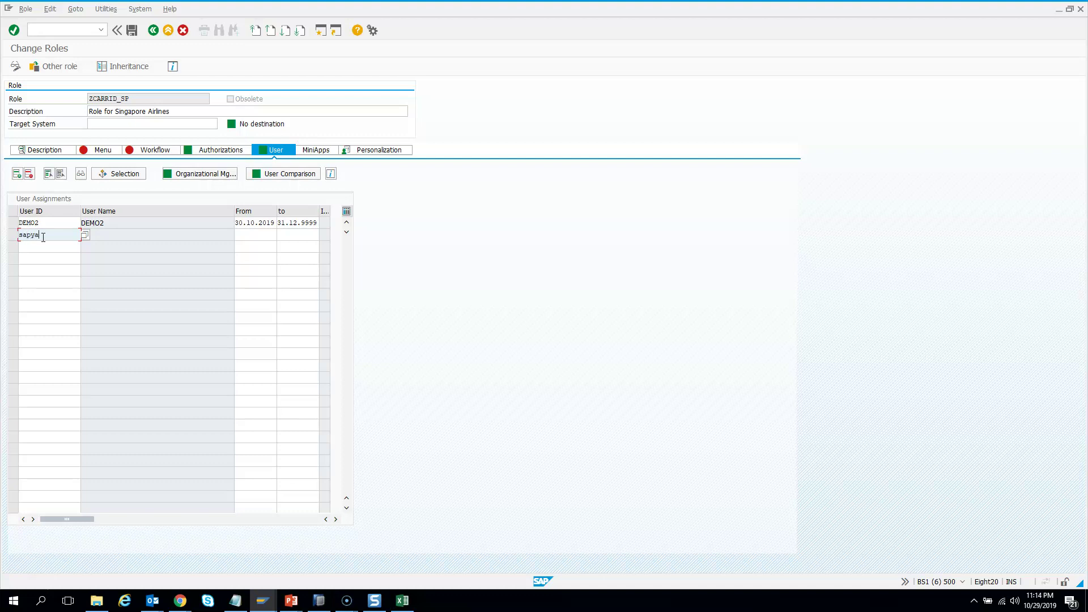
Step: Add the second user's ID to the role's user assignments and save the role
left_click(42, 238)
type("sapyard033")
key("Return")
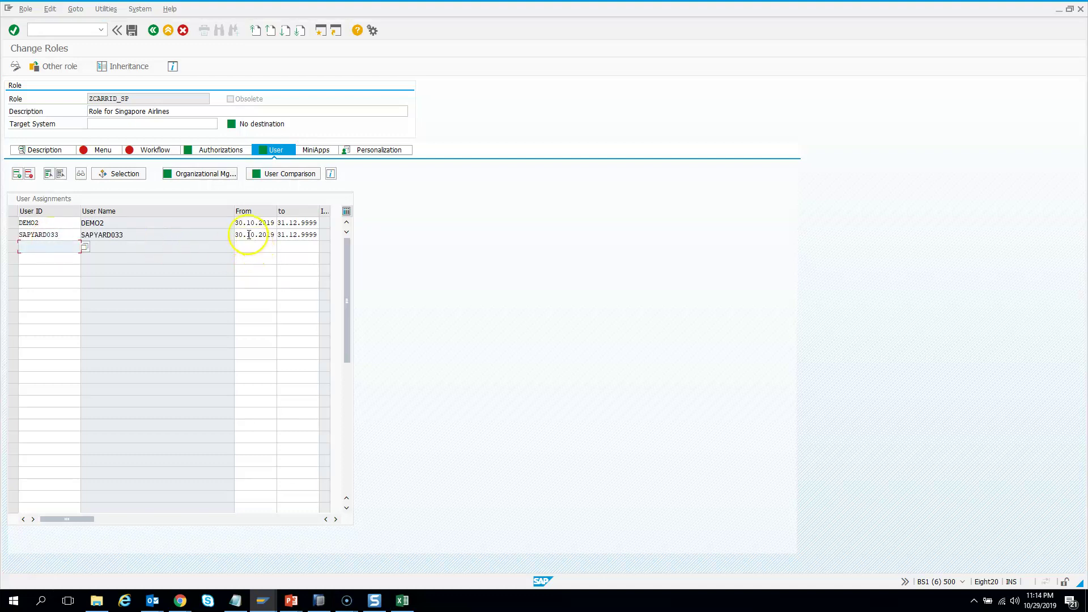
left_click(134, 32)
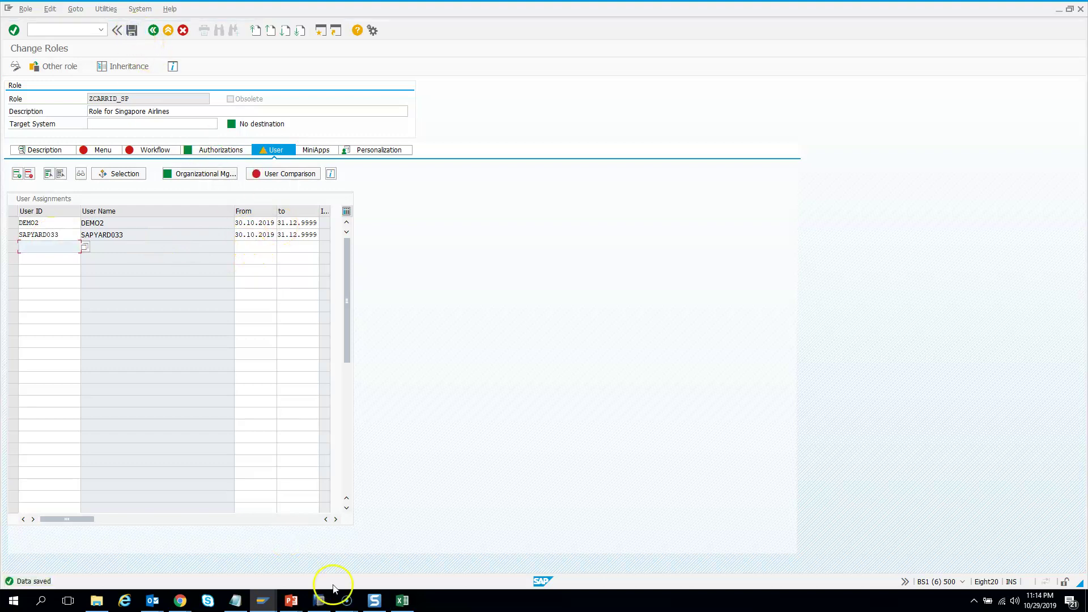
Step: Close the old preview and re-run ZB_FLIGHT_SCH's data preview, which still retrieves no rows
mouse_move(266, 602)
left_click(343, 543)
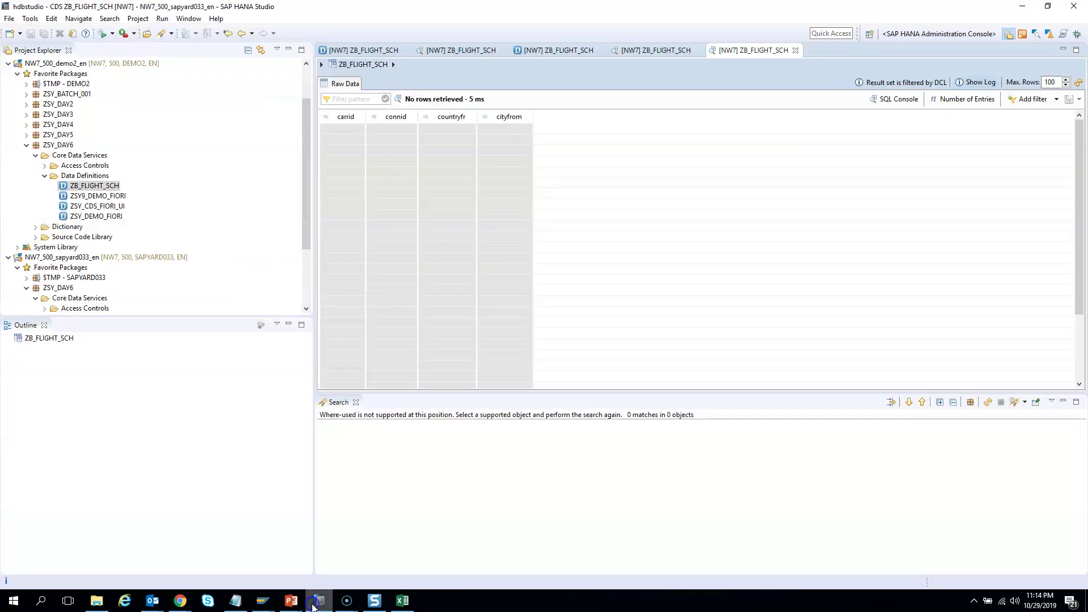
middle_click(656, 50)
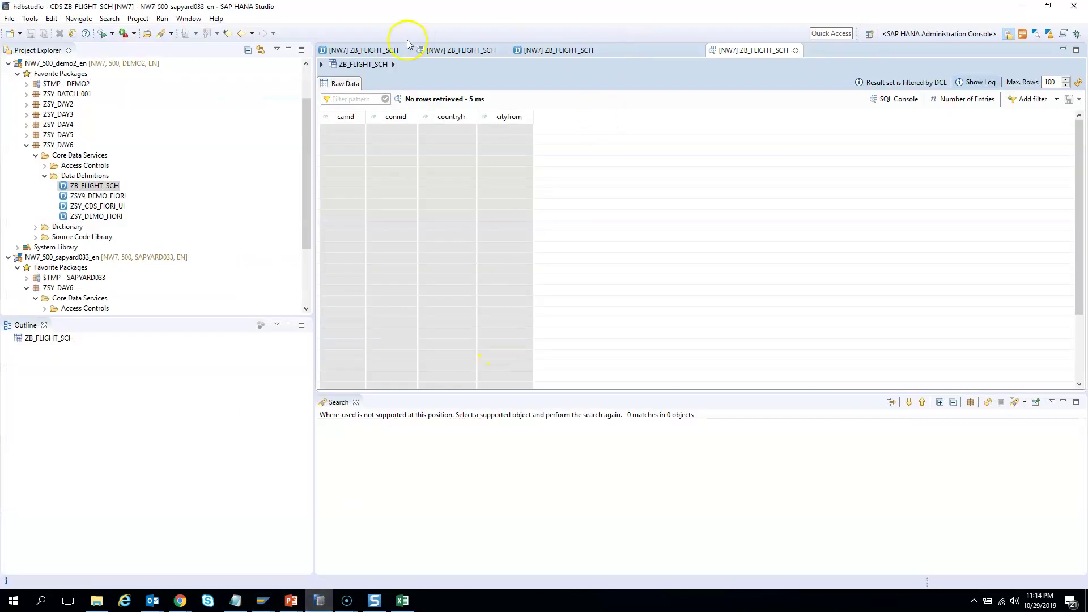
left_click(376, 52)
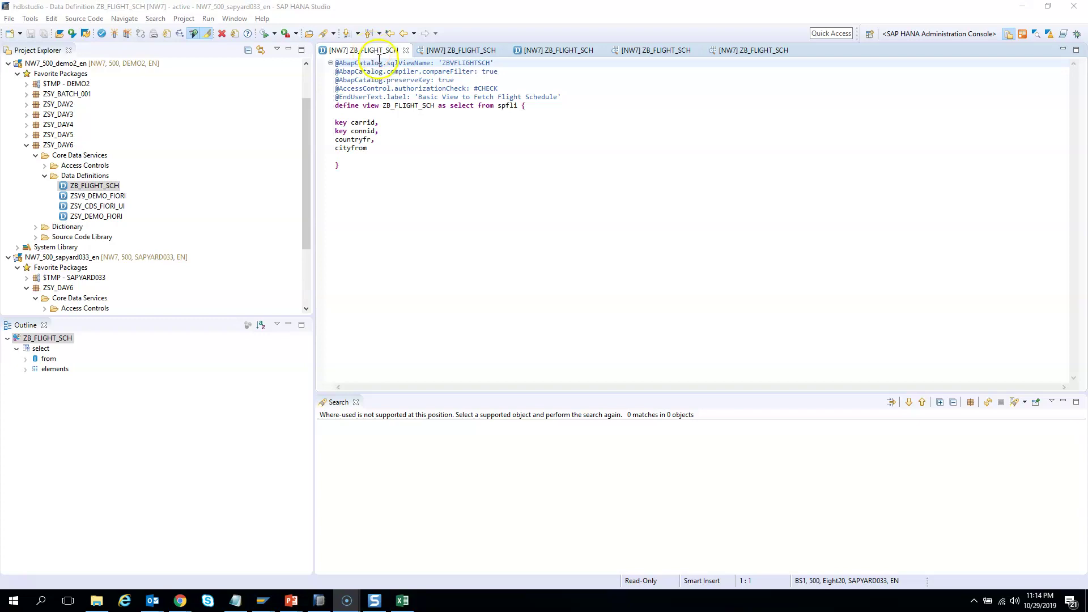
left_click(379, 59)
key("F8")
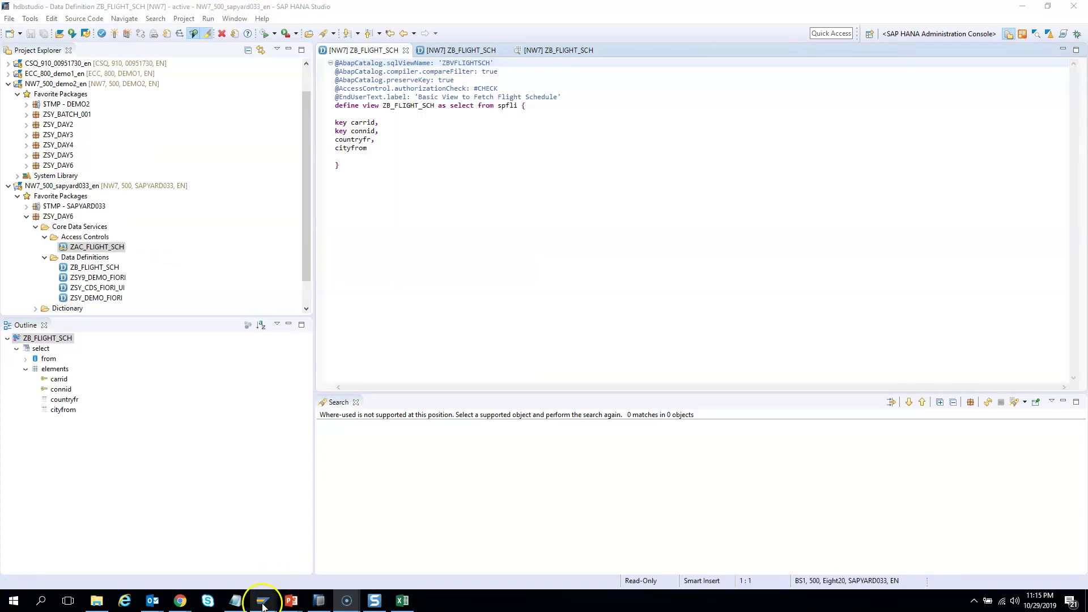
mouse_move(262, 600)
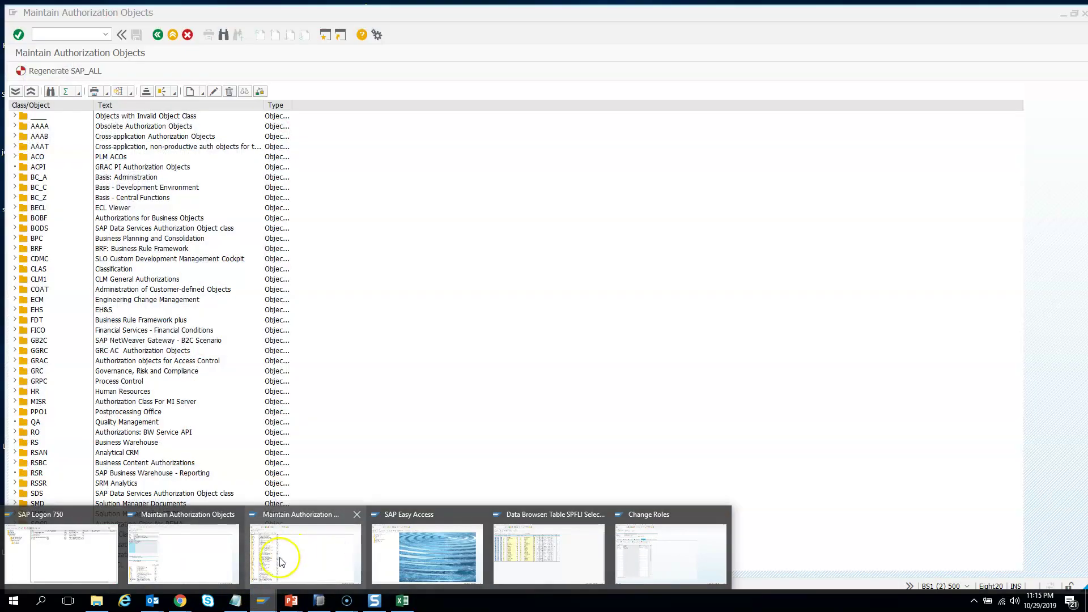
mouse_move(207, 566)
left_click(656, 553)
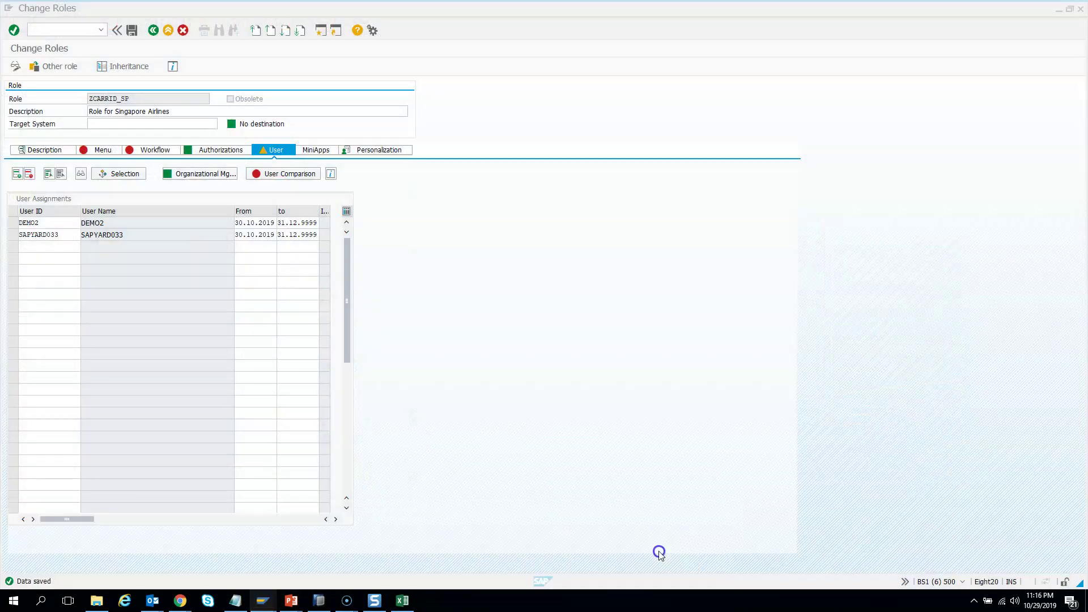
left_click(133, 31)
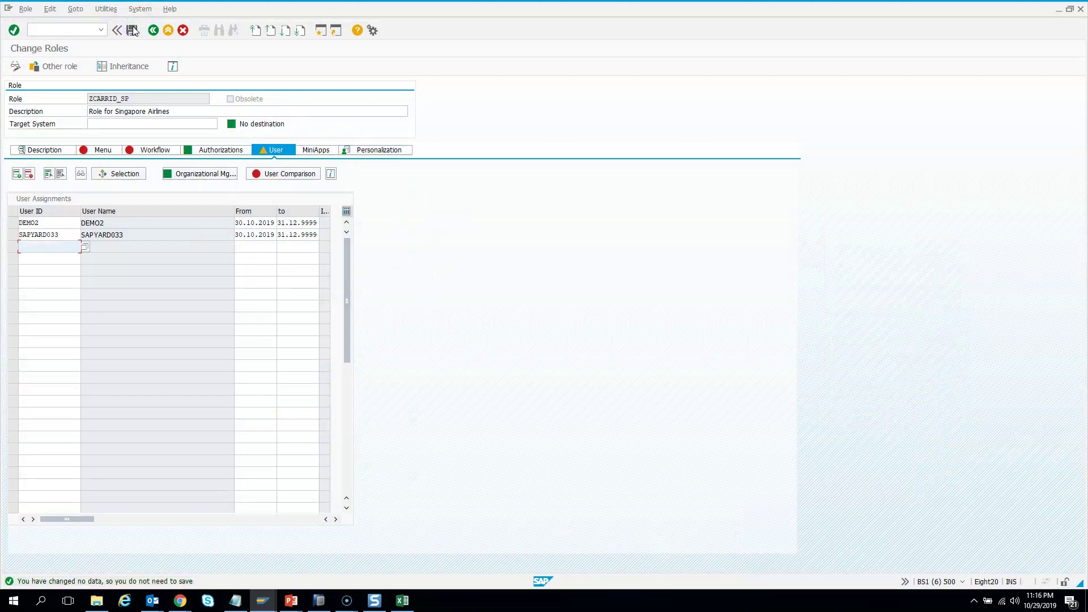
left_click(153, 30)
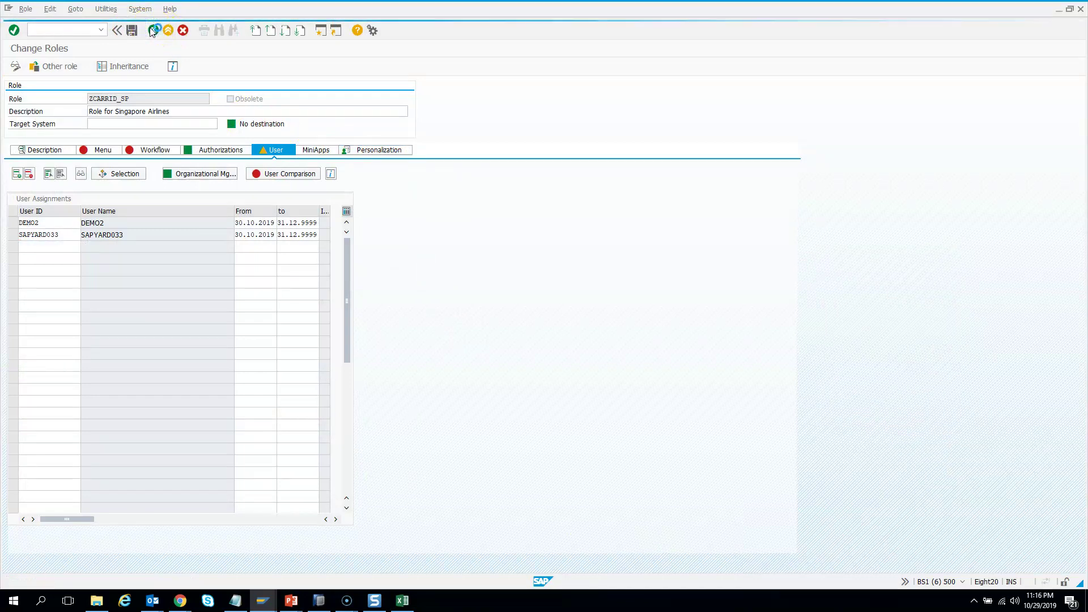
left_click(222, 86)
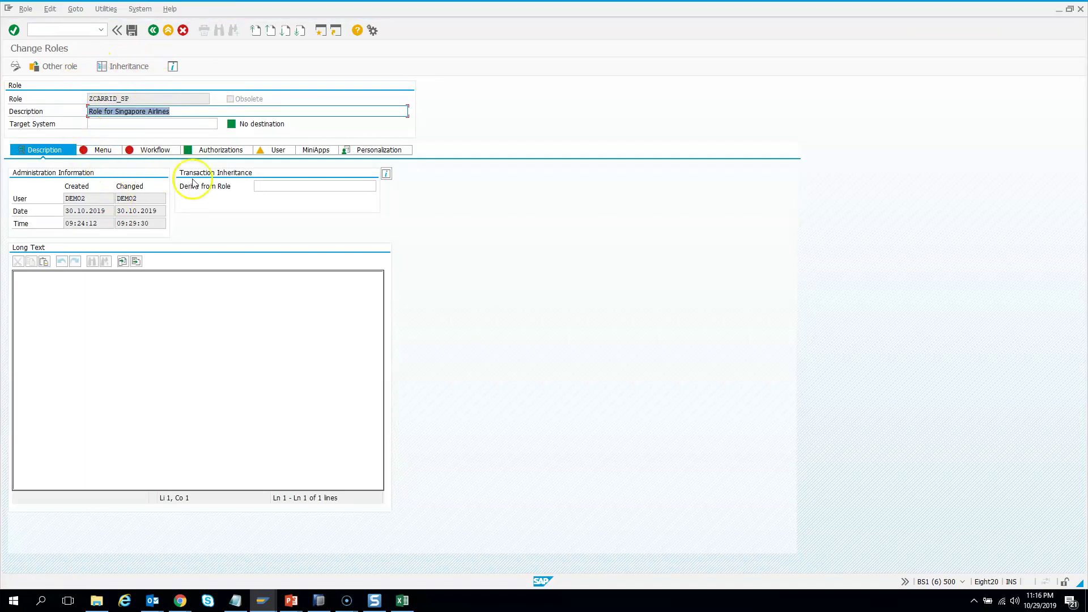
left_click(228, 153)
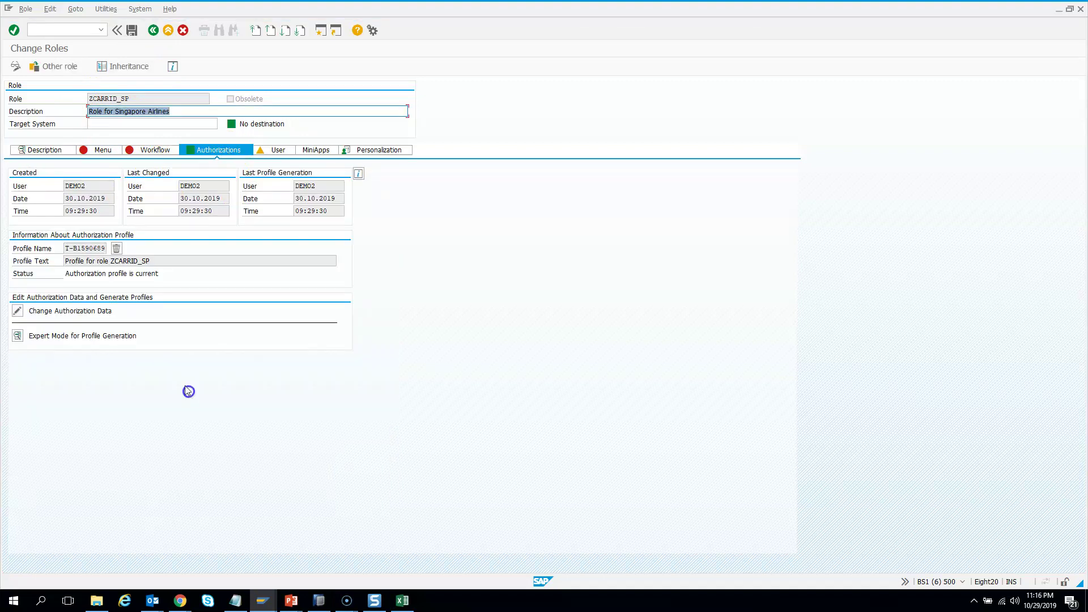
left_click(269, 152)
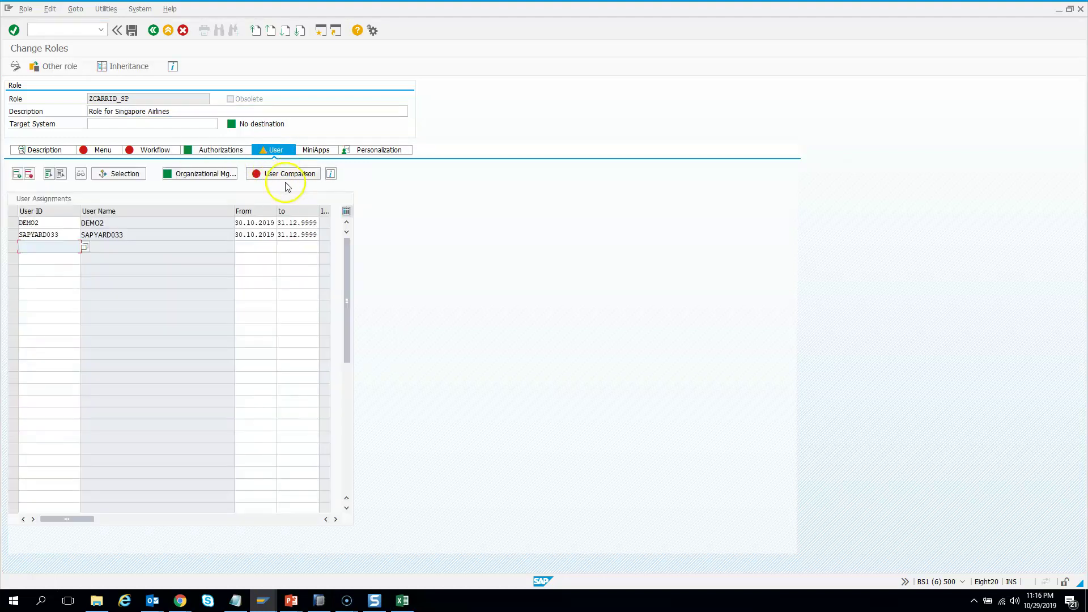
Step: Run a complete user master comparison for role ZCARRID_SP and check it again for the second user
left_click(289, 175)
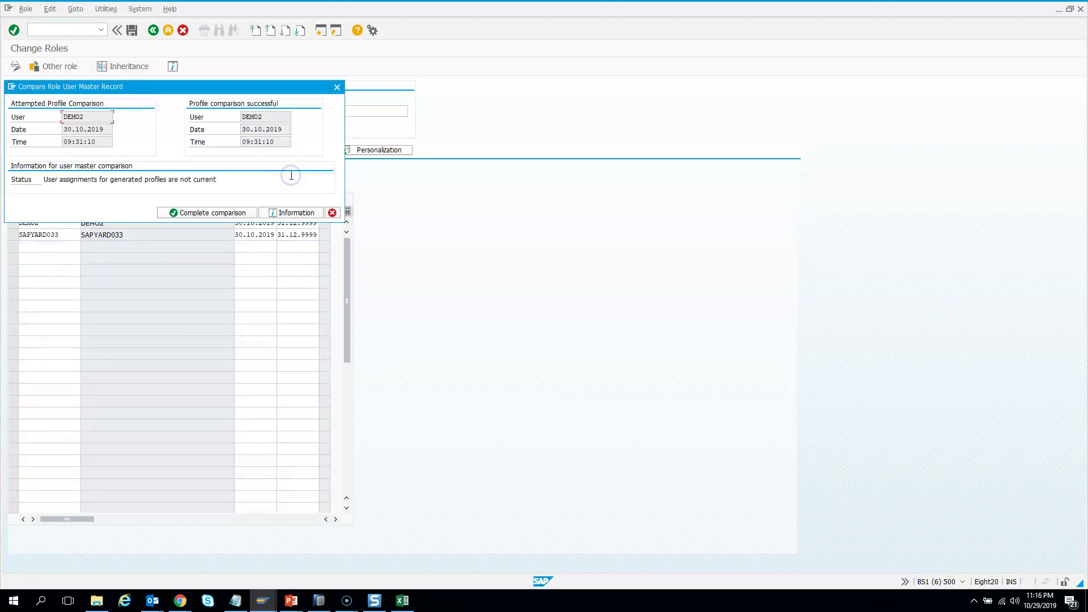
left_click(210, 213)
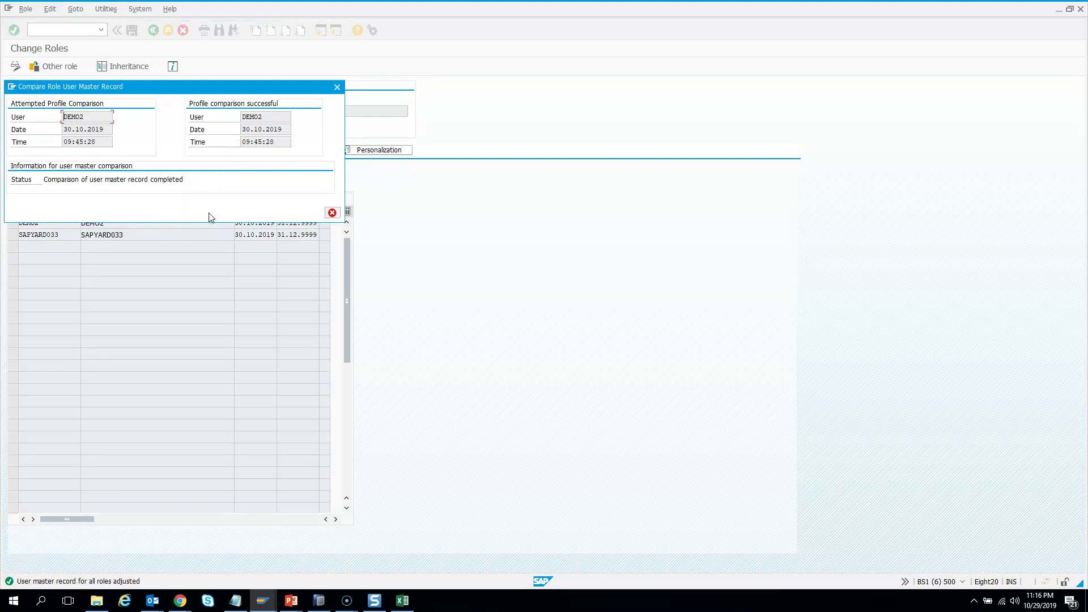
left_click(335, 90)
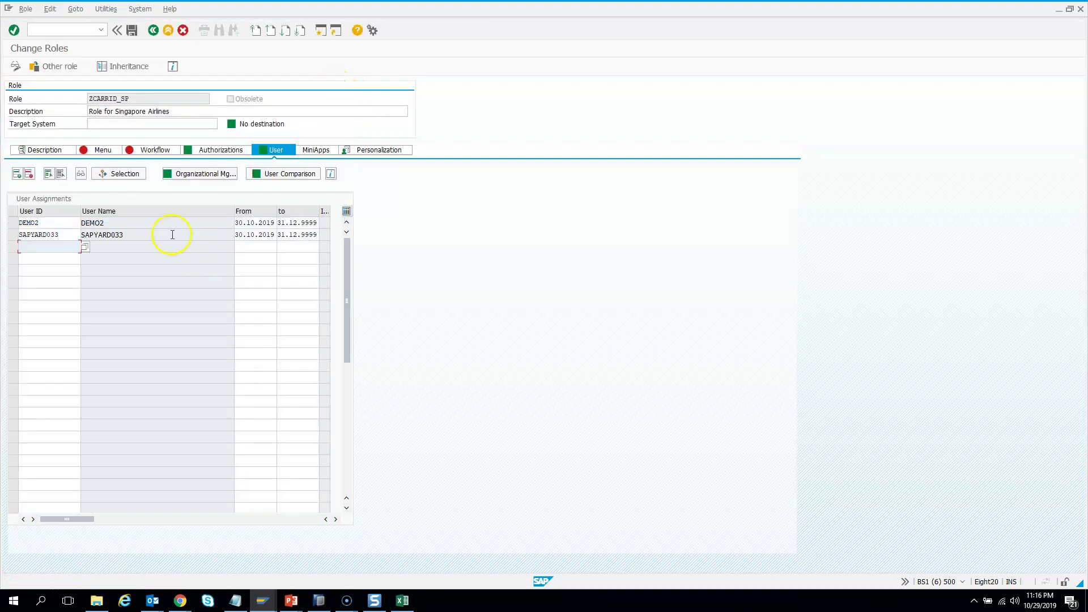
left_click(12, 235)
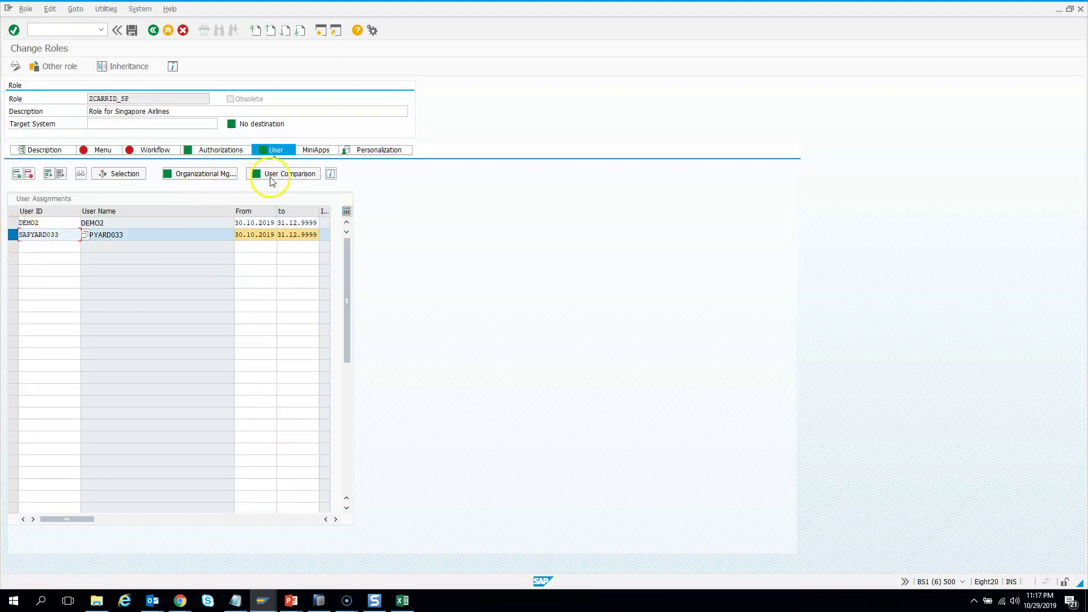
left_click(273, 176)
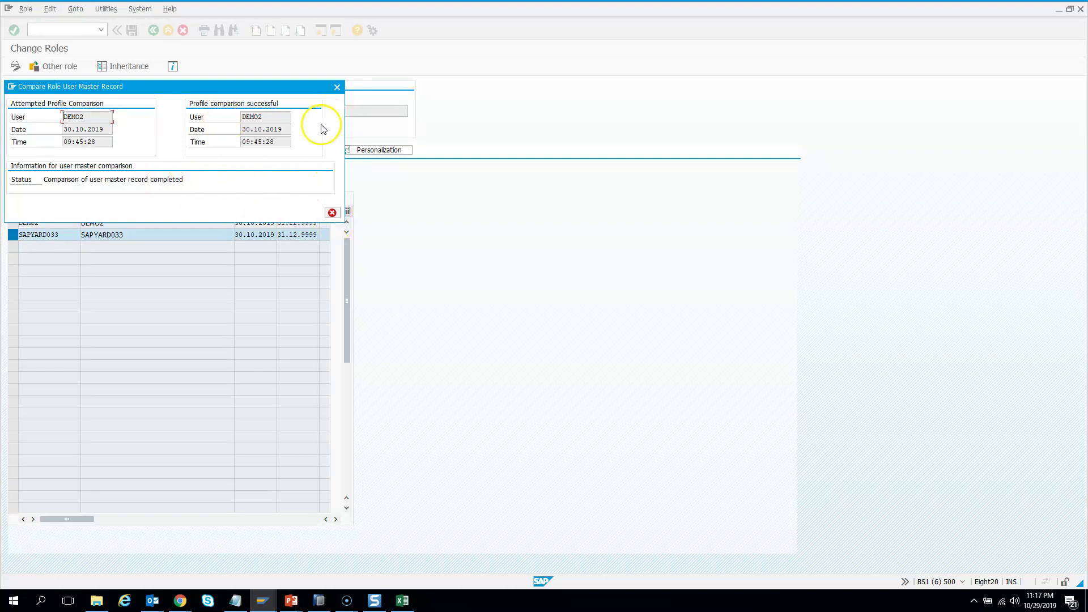
left_click(339, 87)
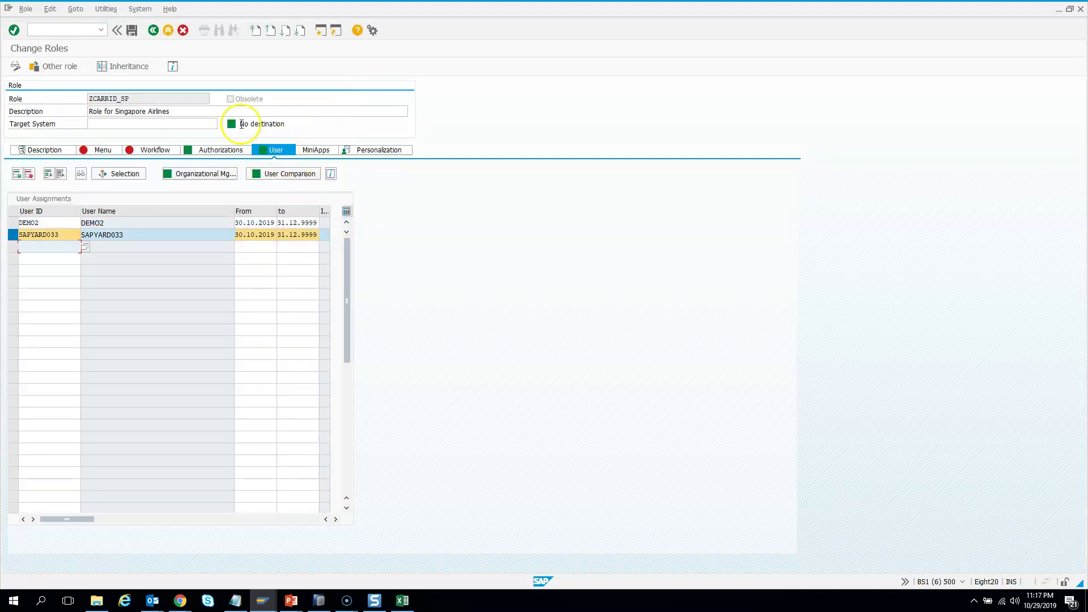
Step: Save role ZCARRID_SP and reopen it in change mode
left_click(132, 31)
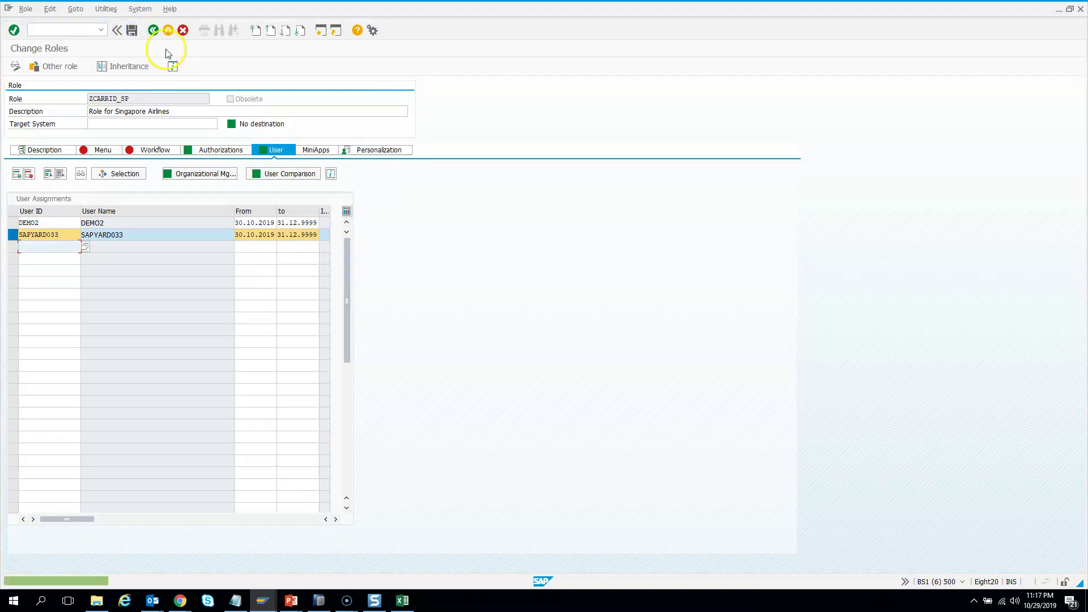
left_click(153, 31)
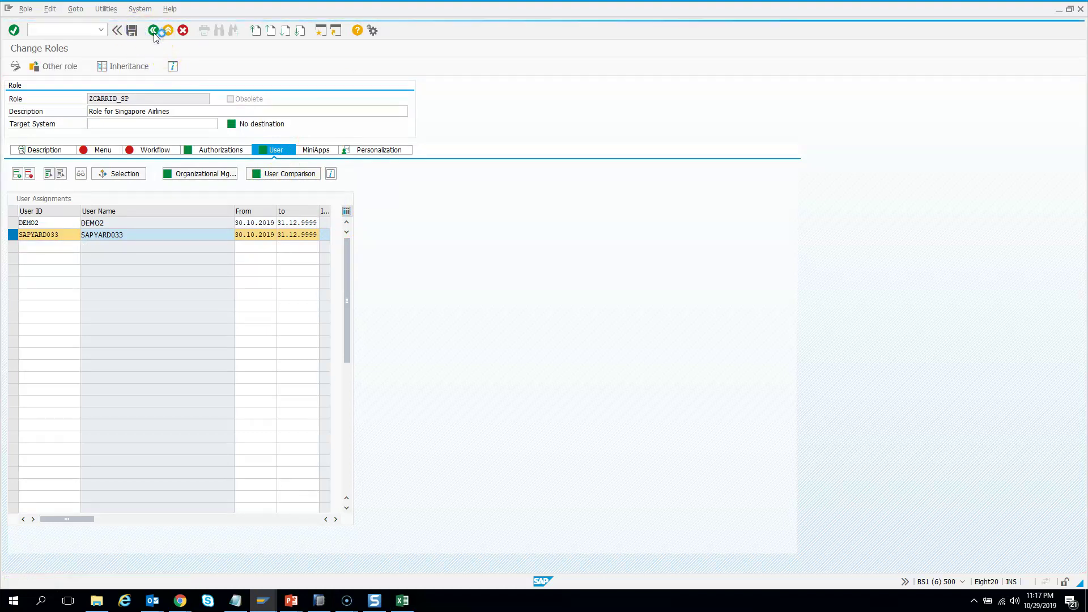
left_click(223, 86)
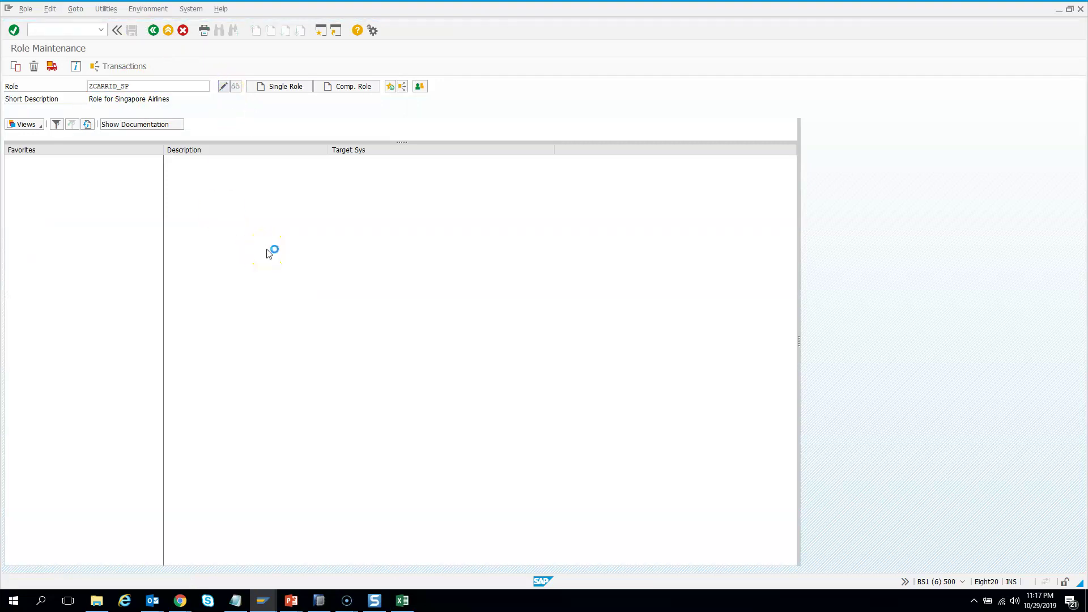
left_click(270, 208)
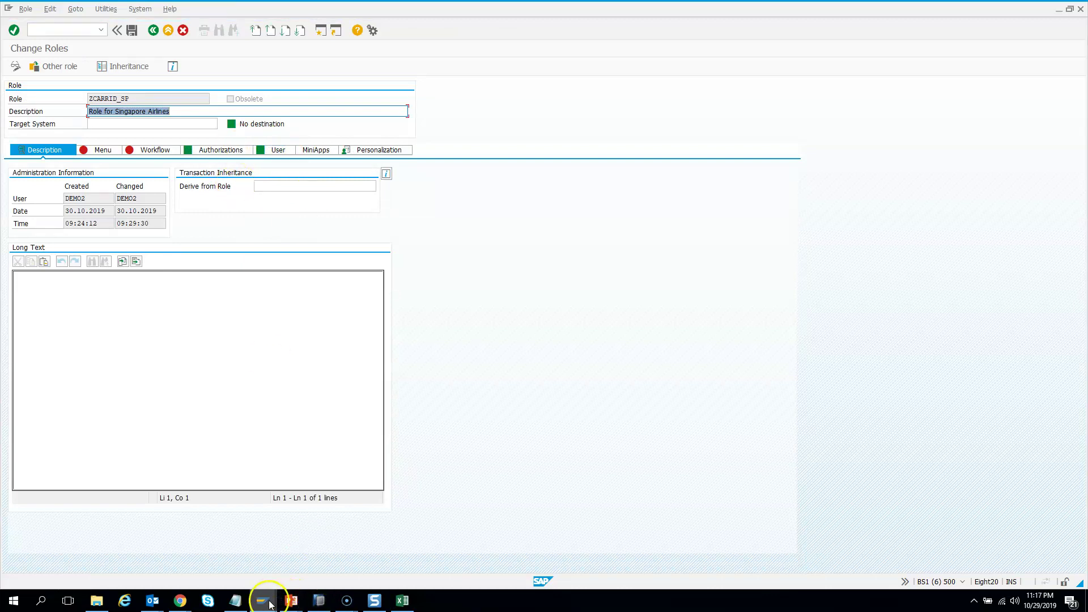
Step: Re-run the ZB_FLIGHT_SCH data preview in HANA Studio, now returning four SQ flight rows
left_click(319, 601)
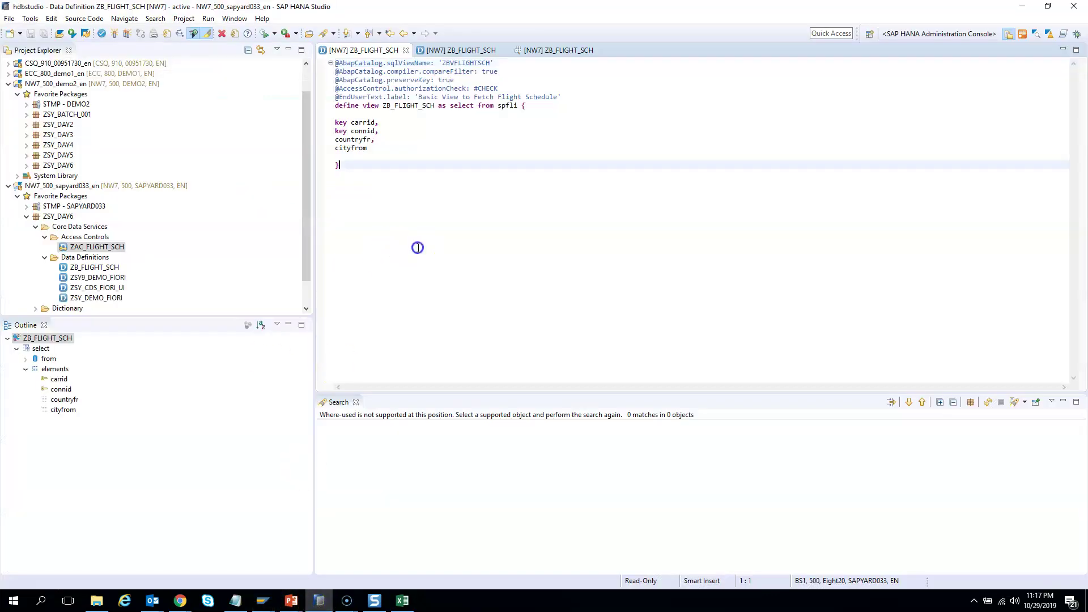
left_click(380, 51)
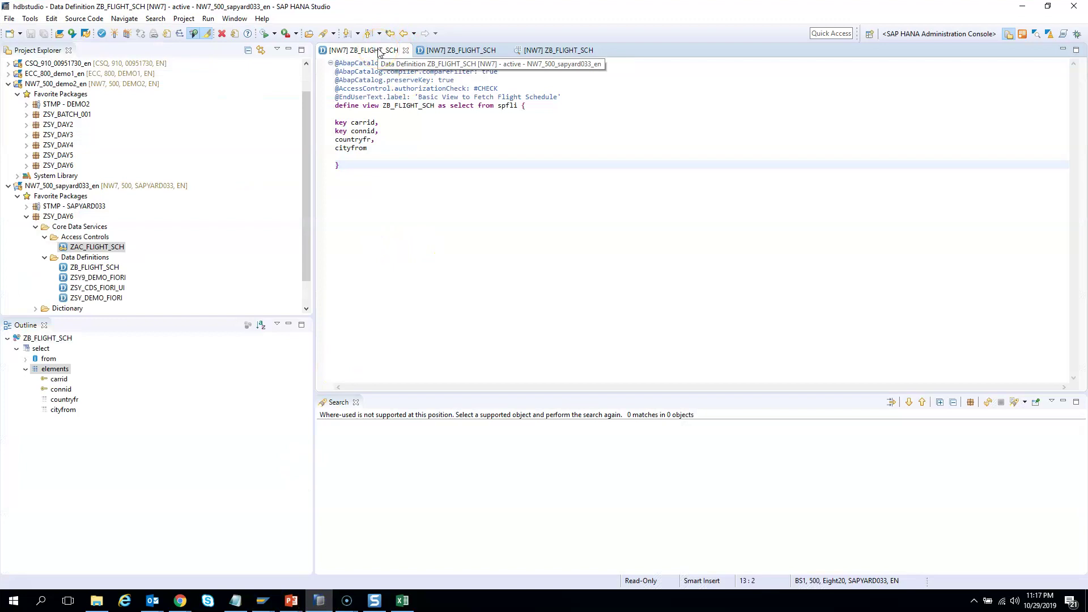
left_click(409, 168)
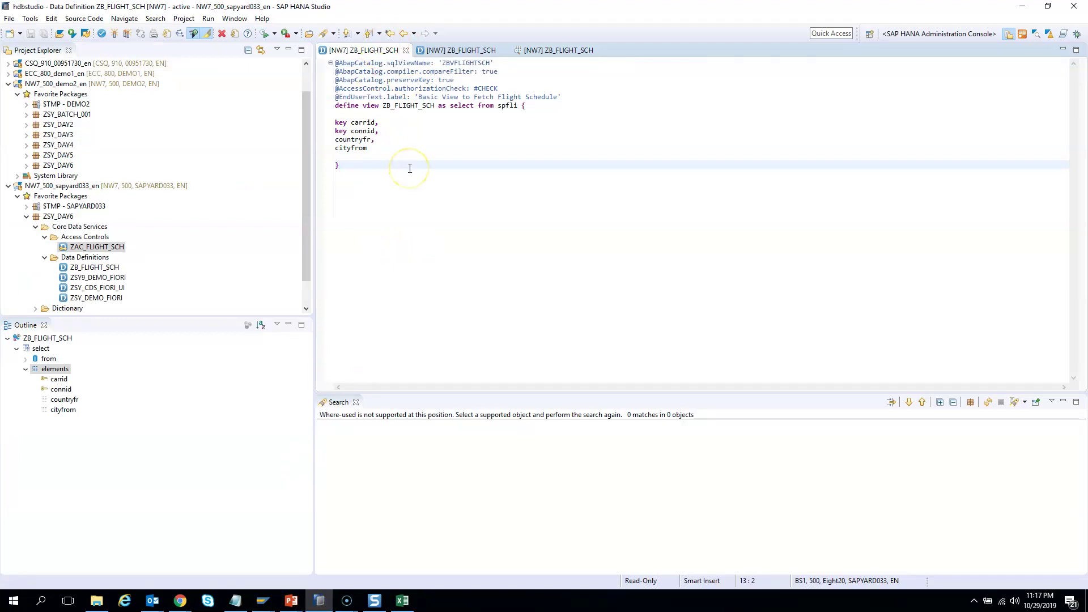
key("F8")
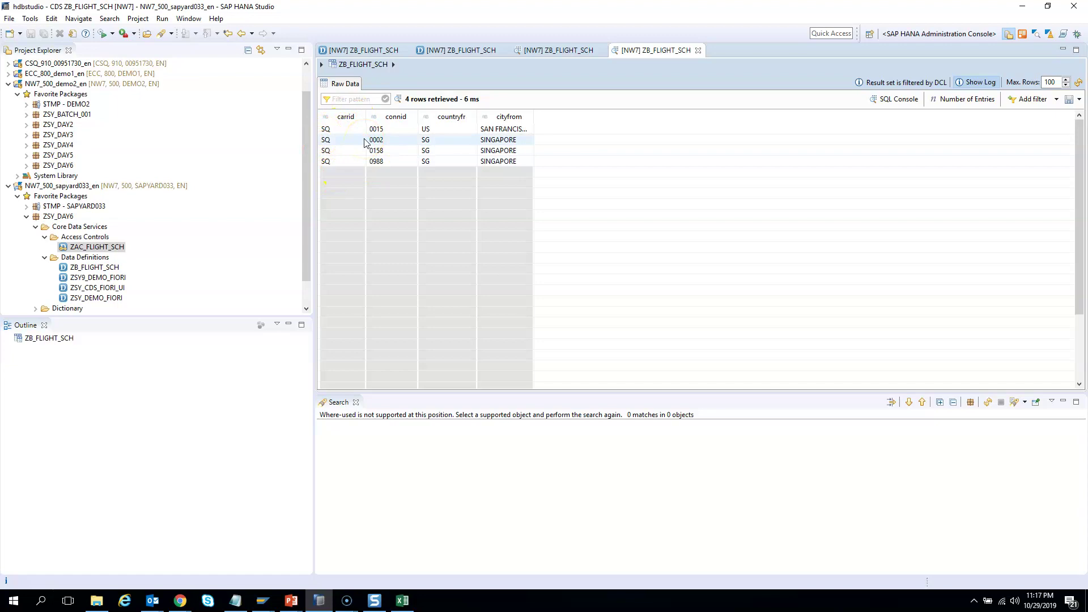
left_click(263, 602)
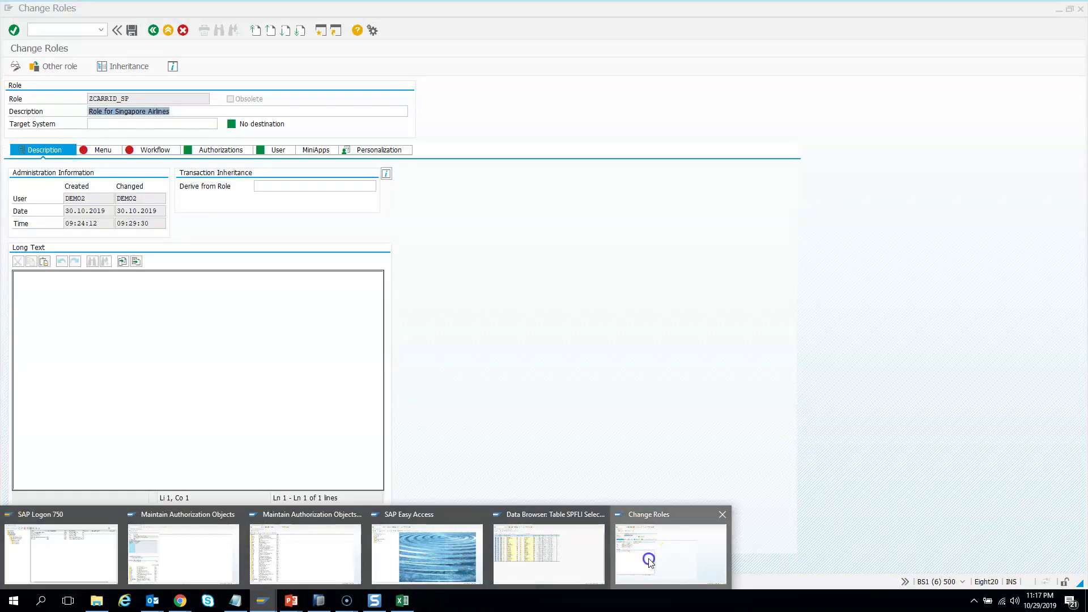
Step: Bring the Change Roles window forward and display role ZCARRID_SP's assigned users
left_click(651, 559)
left_click(280, 157)
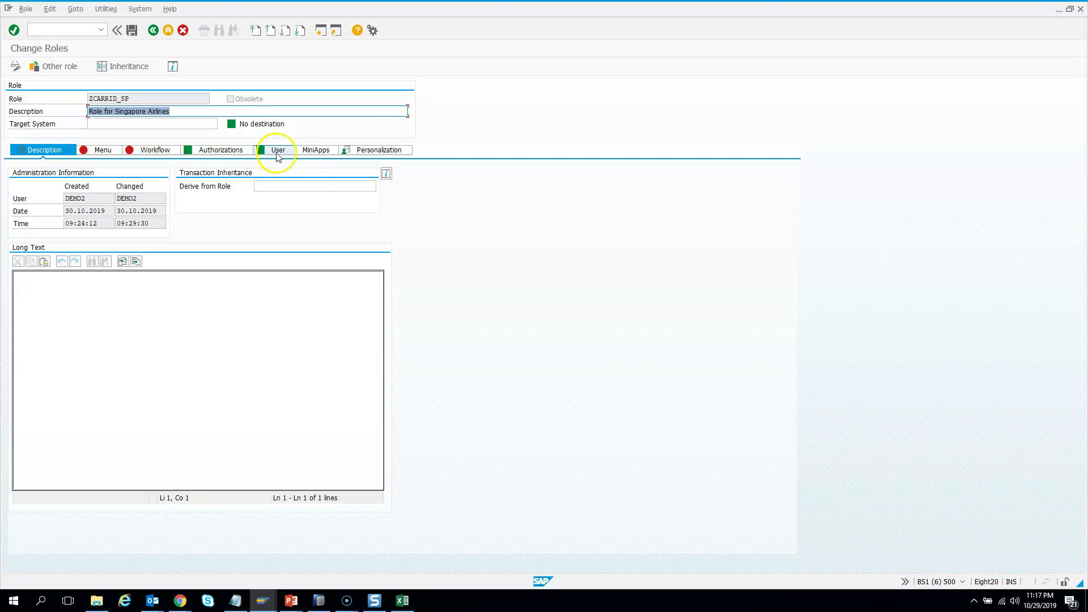
left_click(275, 151)
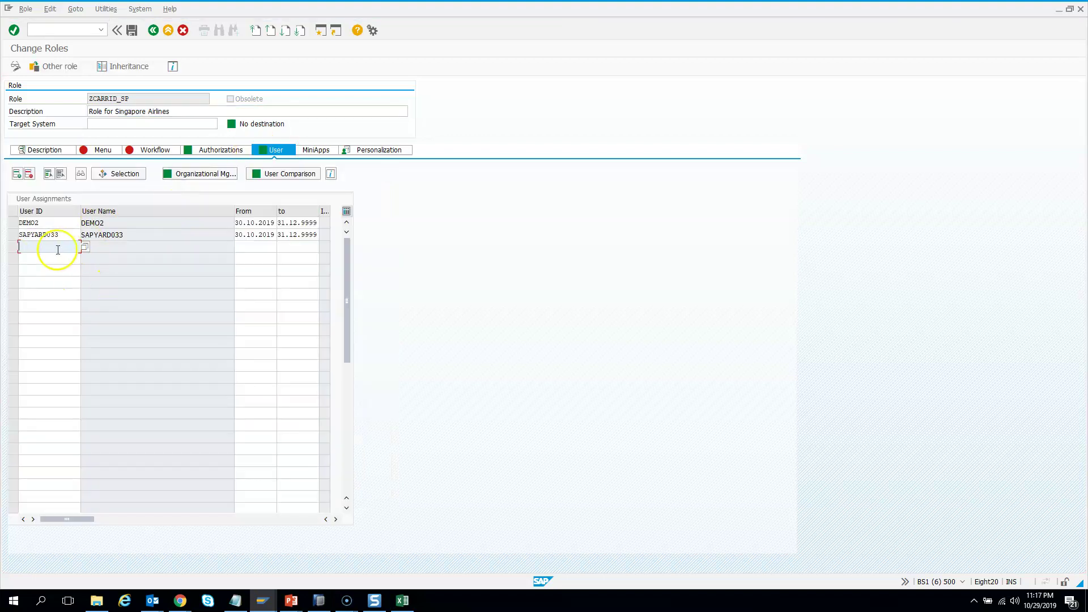